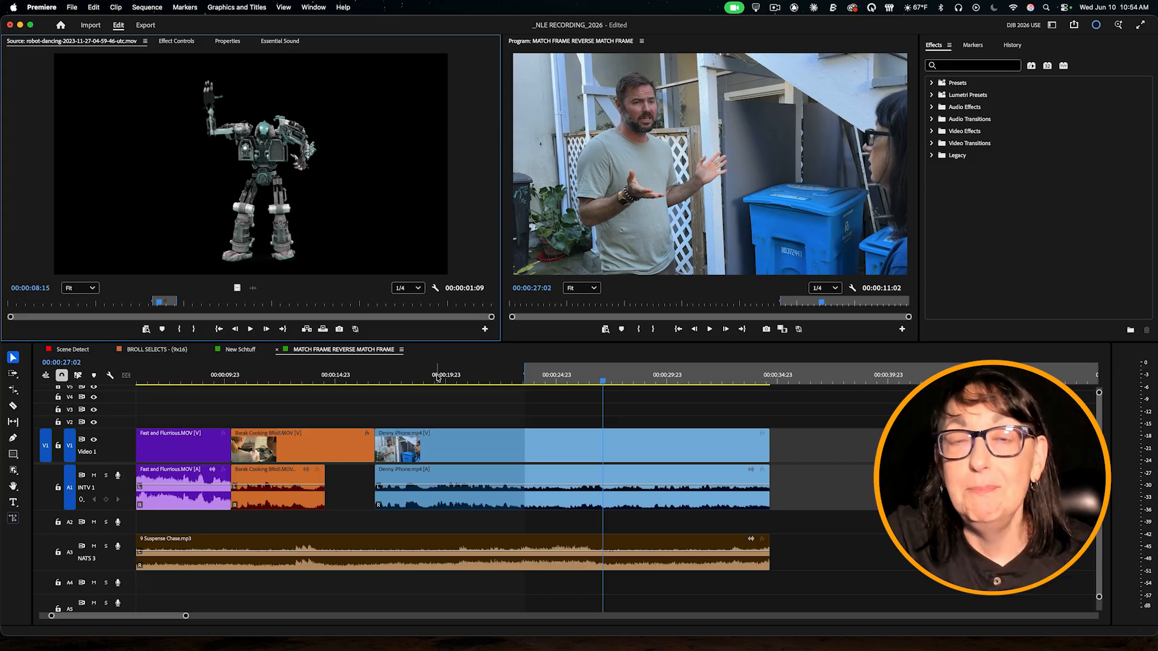
key(super+s)
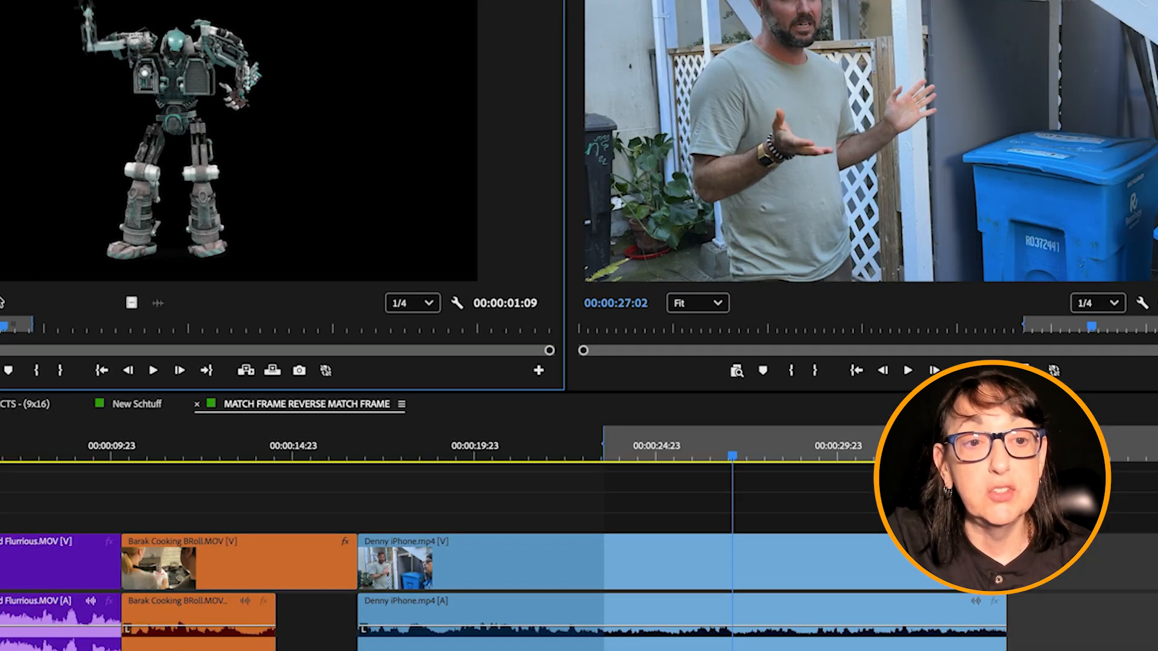
drag(2, 329, 9, 338)
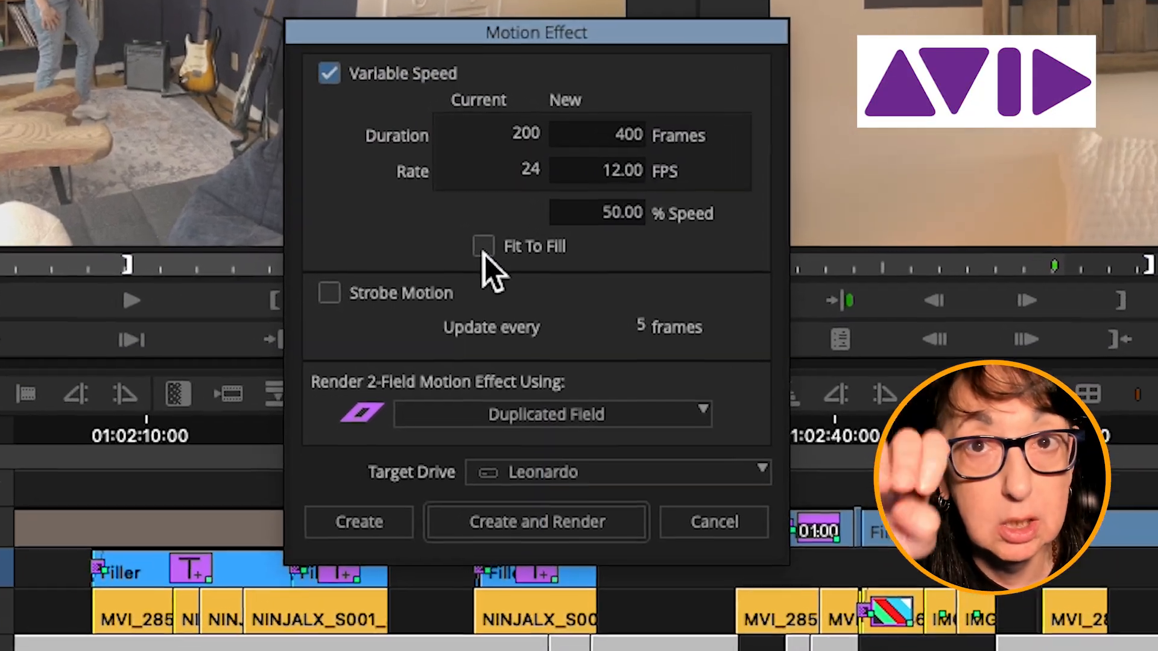
click(497, 244)
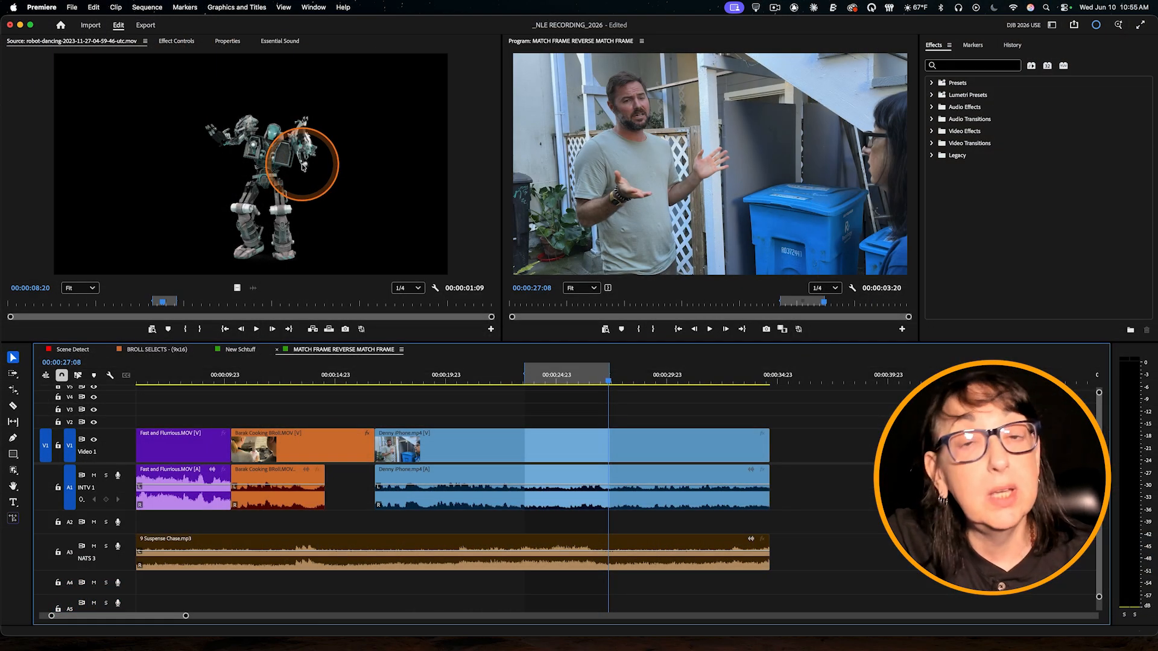
Step: Bring the robot source clip over the Program monitor to view its drop-zone edit options, without placing the clip
click(243, 139)
drag(295, 143, 848, 217)
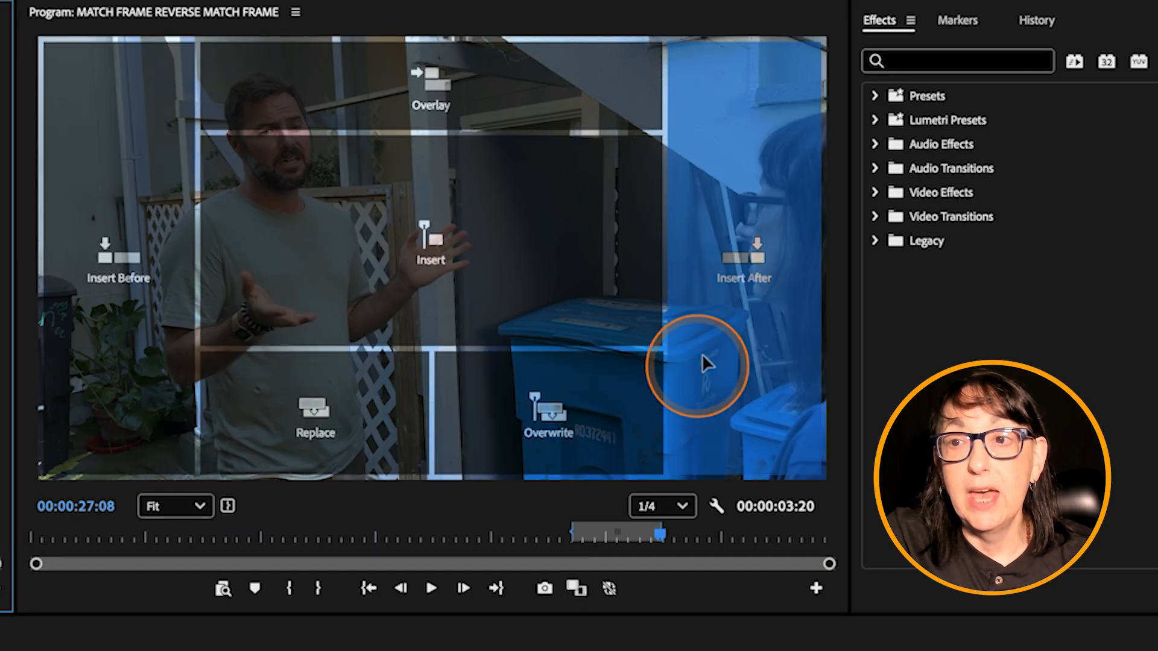
drag(703, 357, 3, 302)
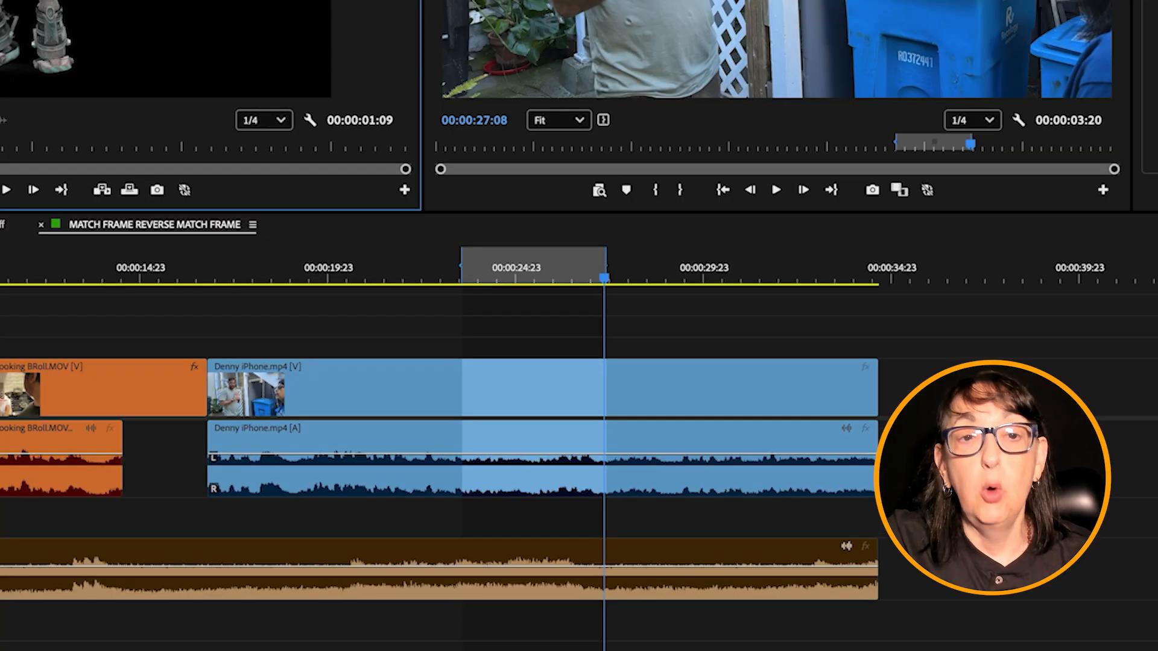
Step: Try inserting the robot clip at the In point on Video 1, once rippling all tracks and once only Video 1, undoing both inserts
drag(91, 12, 468, 380)
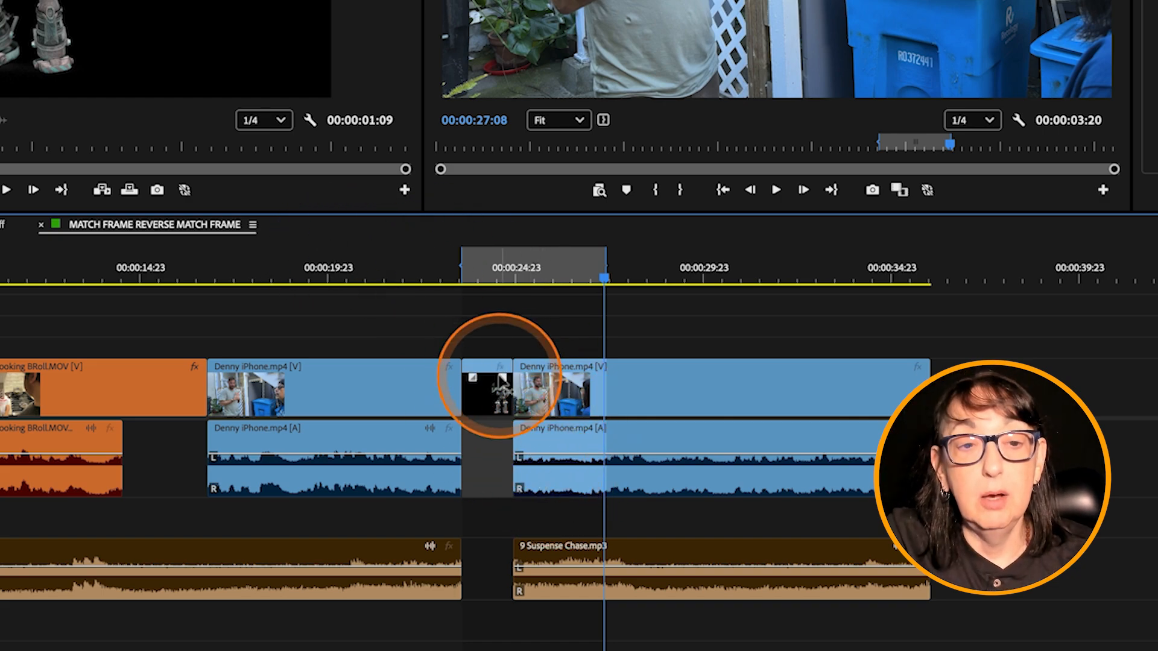
key(ctrl+z)
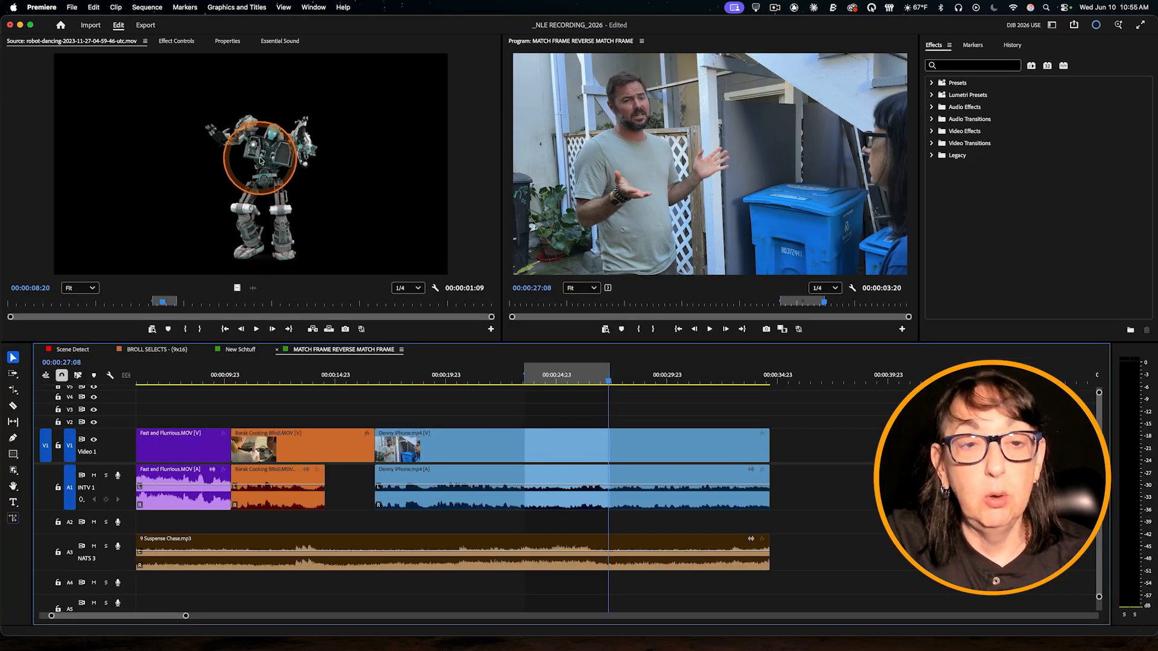
drag(259, 156, 526, 449)
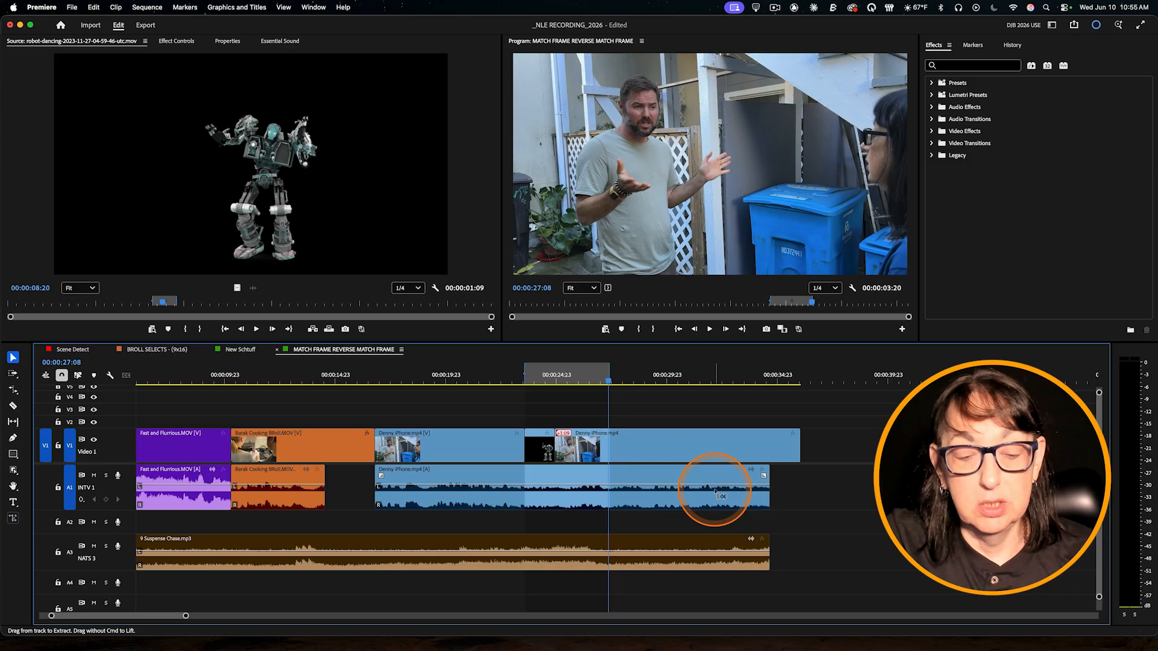
key(super+z)
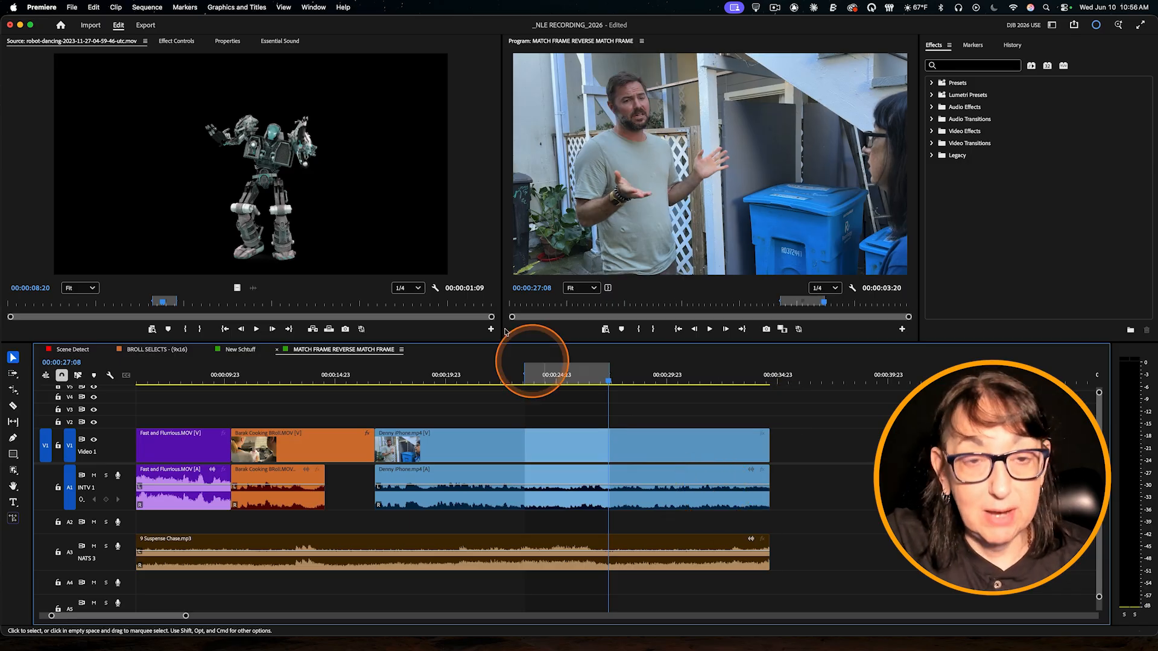
Step: Try another insert of the robot clip at the sequence's In point that splits and shifts all tracks, and undo it
right_click(257, 130)
click(591, 410)
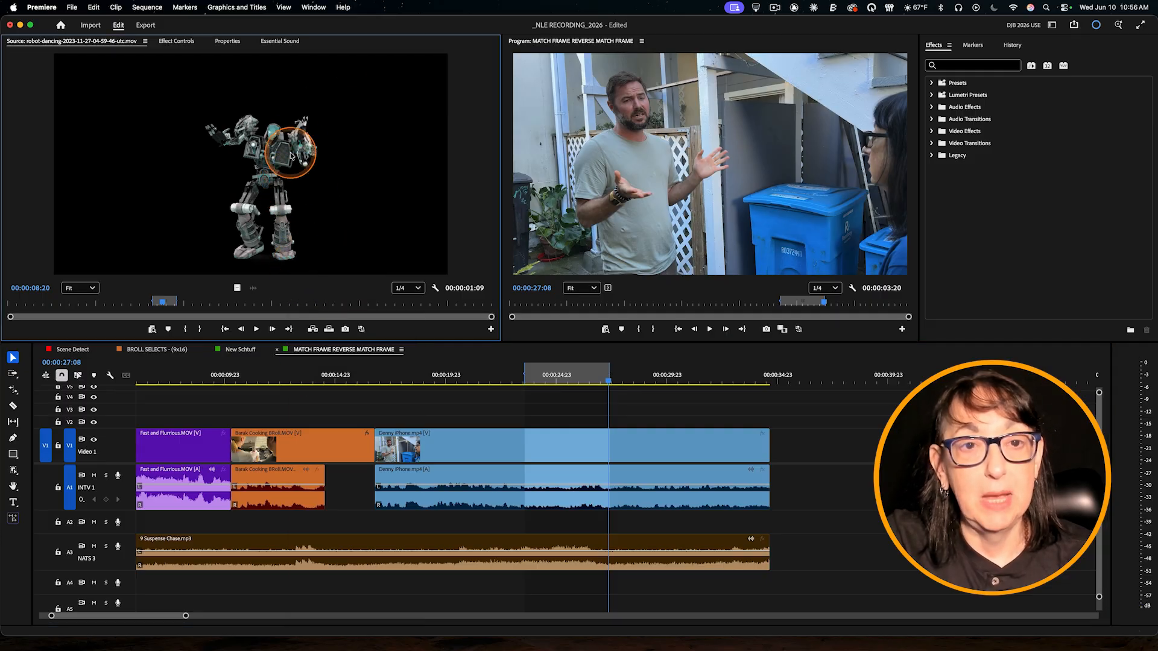
right_click(295, 181)
click(457, 250)
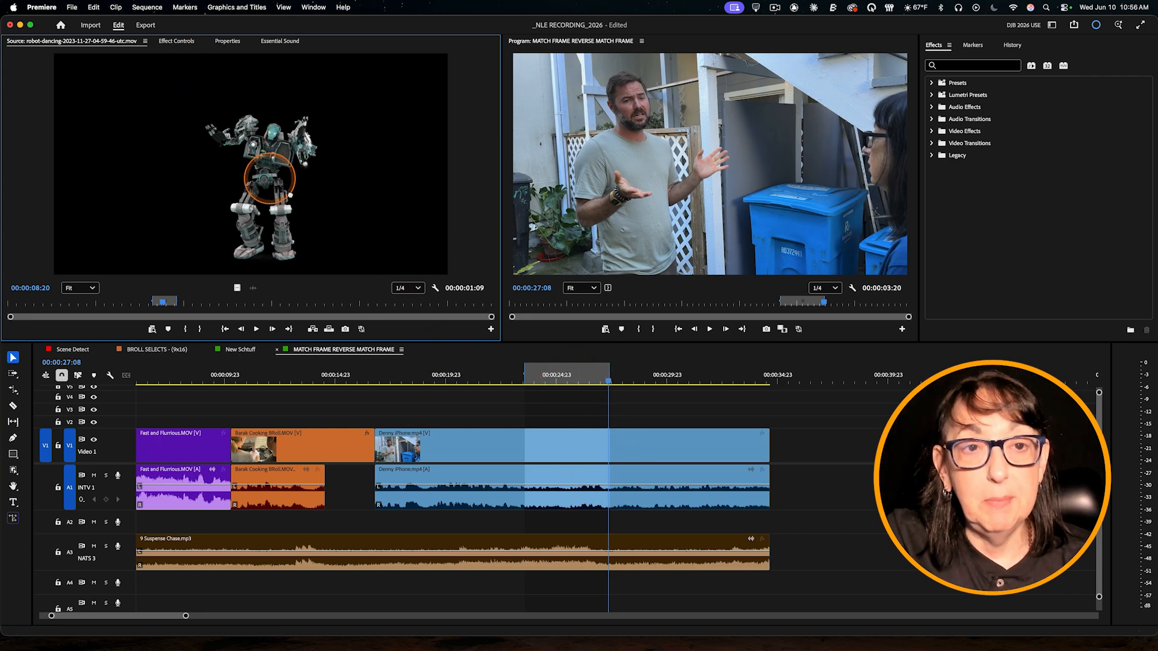
drag(270, 179, 519, 428)
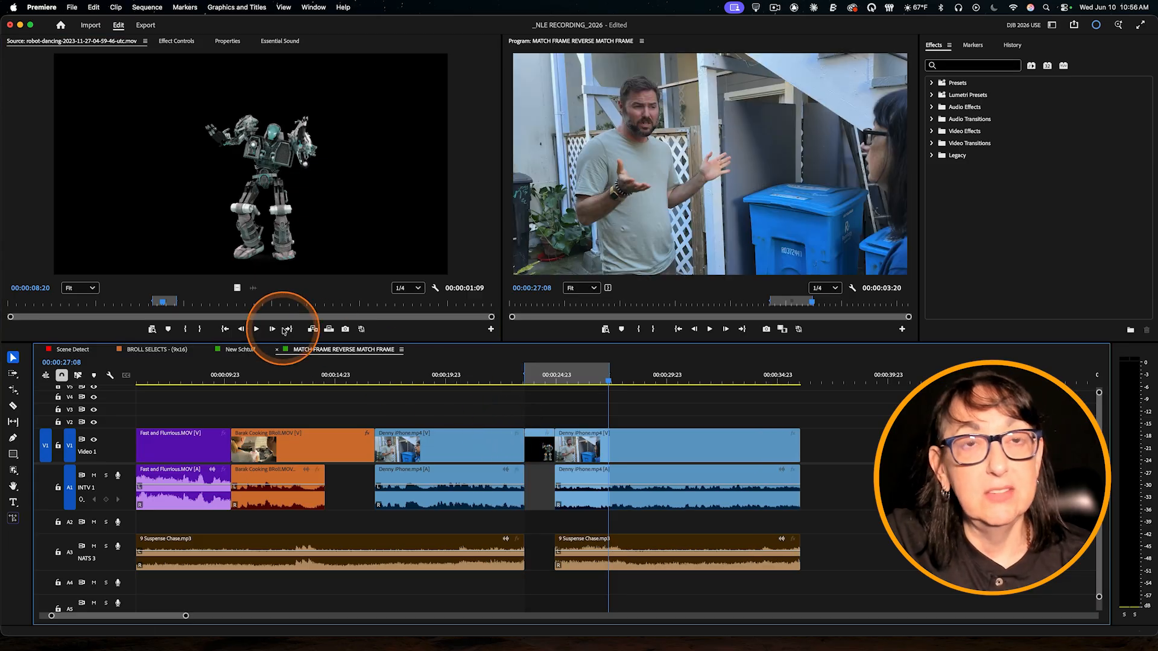
key(super+z)
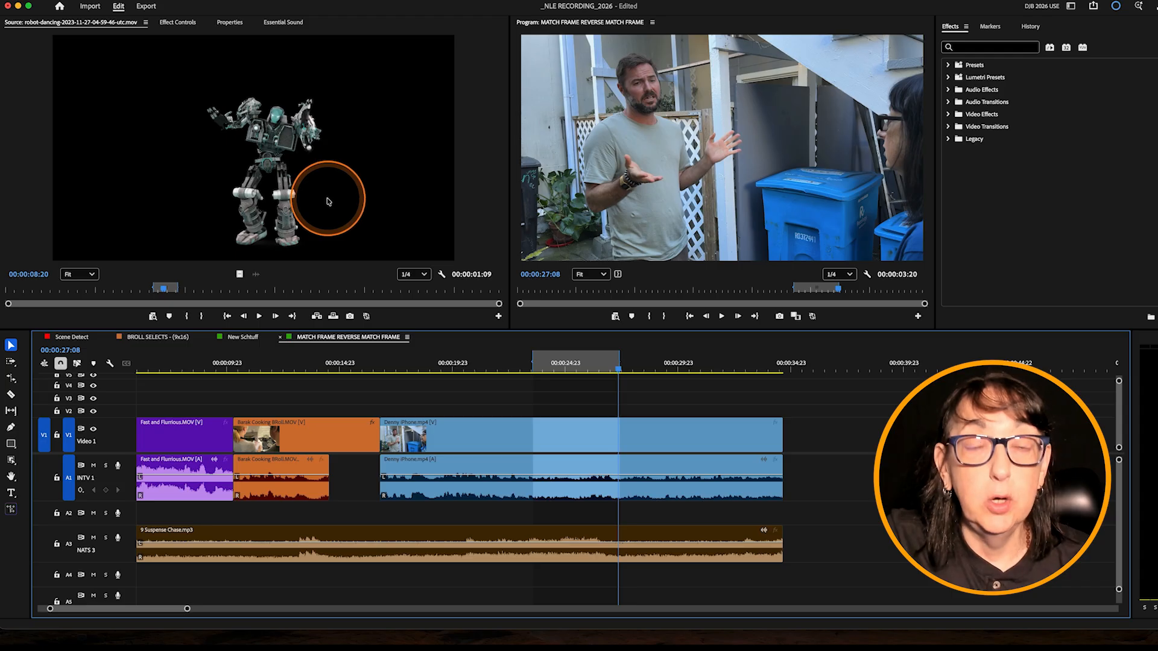
Step: Clear the sequence's Out point and overwrite the robot clip onto Video 1 at the In point
click(669, 163)
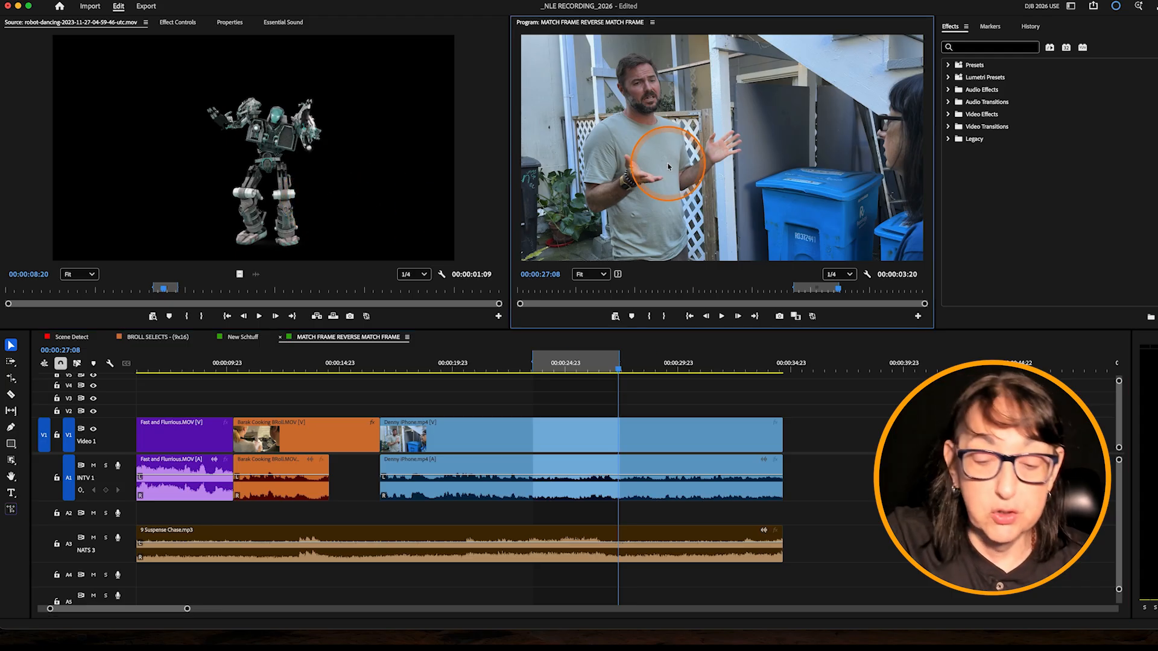
key(alt+o)
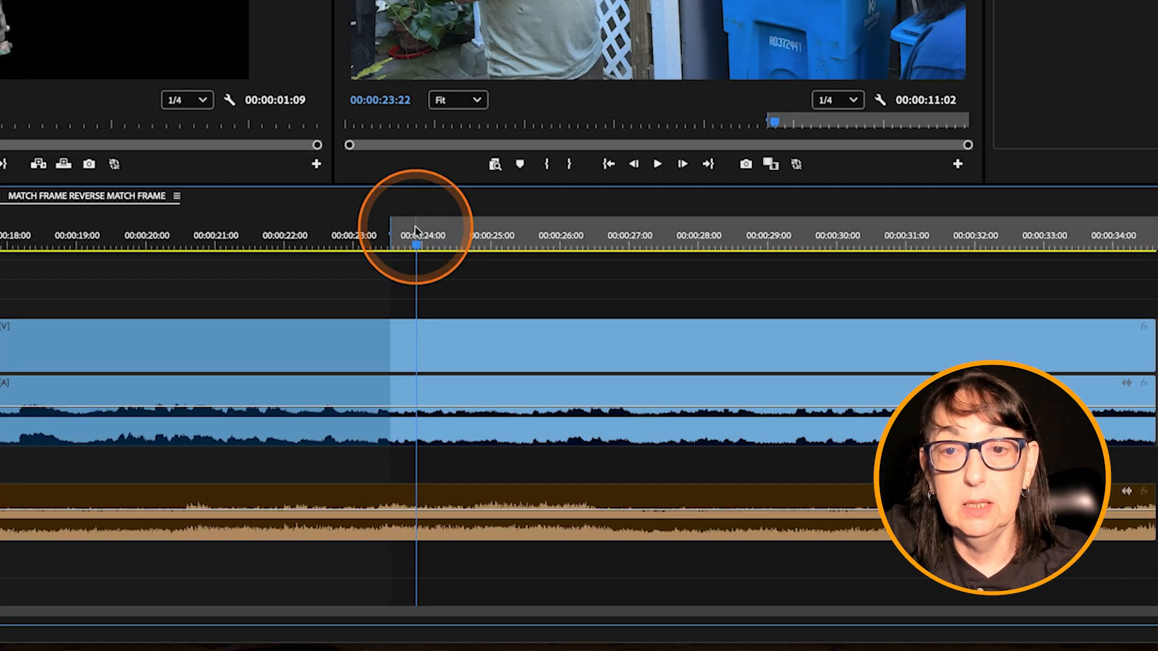
key(.)
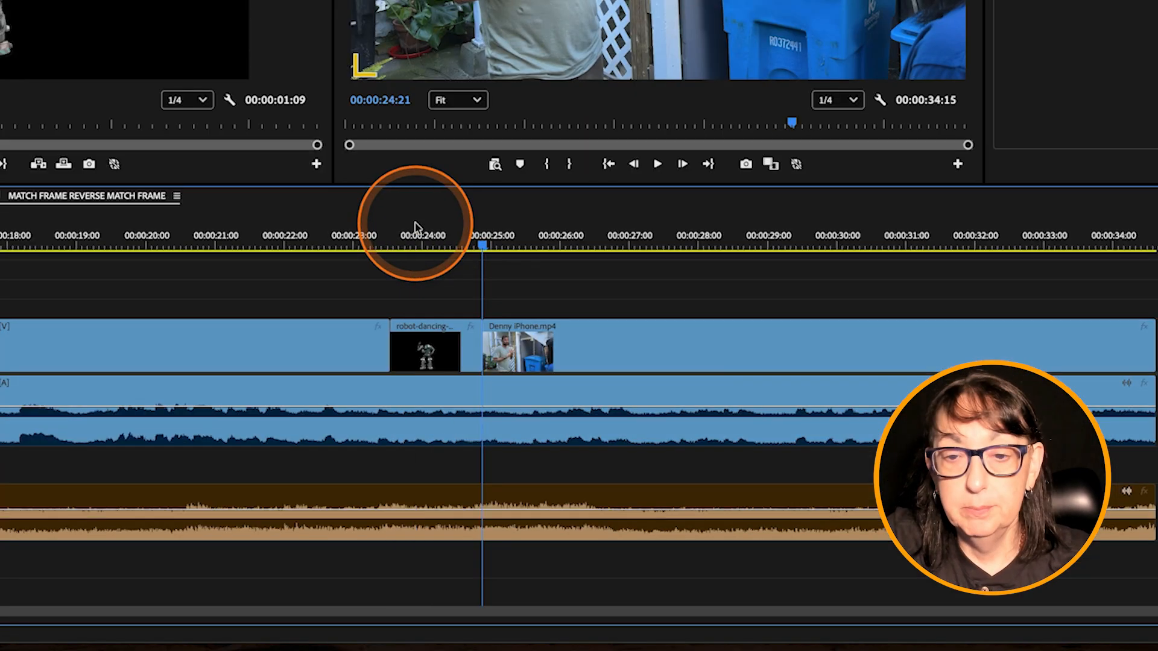
Step: Cut the iPhone video at 00:00:27:04 and delete the segment between the robot clip and that cut, leaving a gap
drag(453, 244, 639, 258)
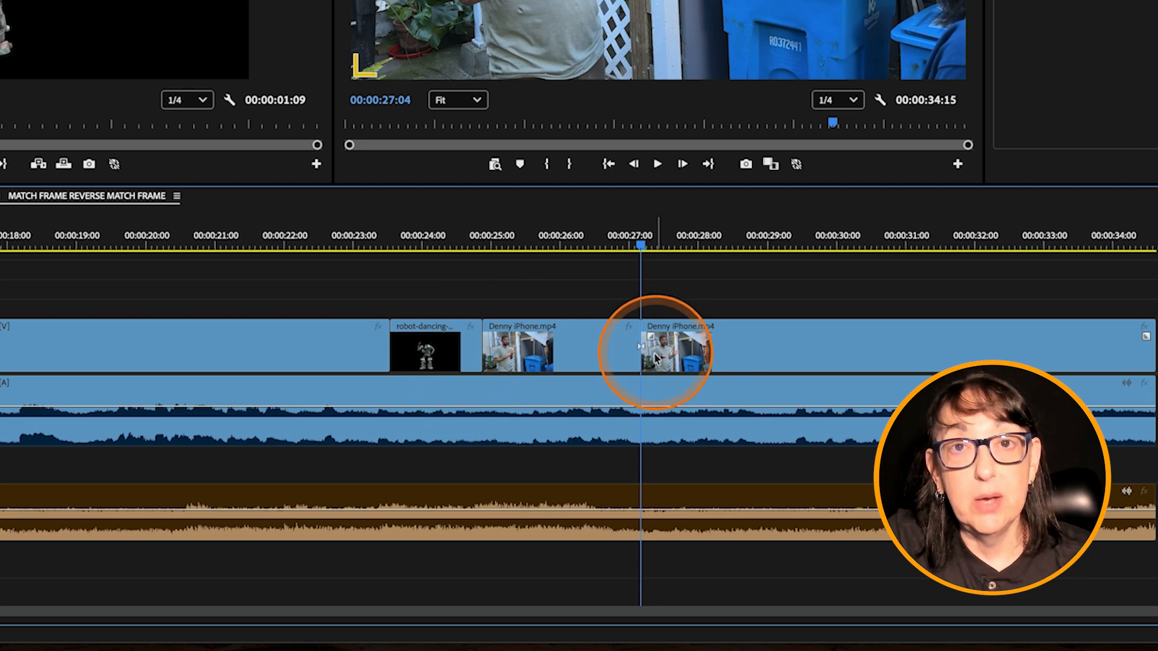
click(618, 368)
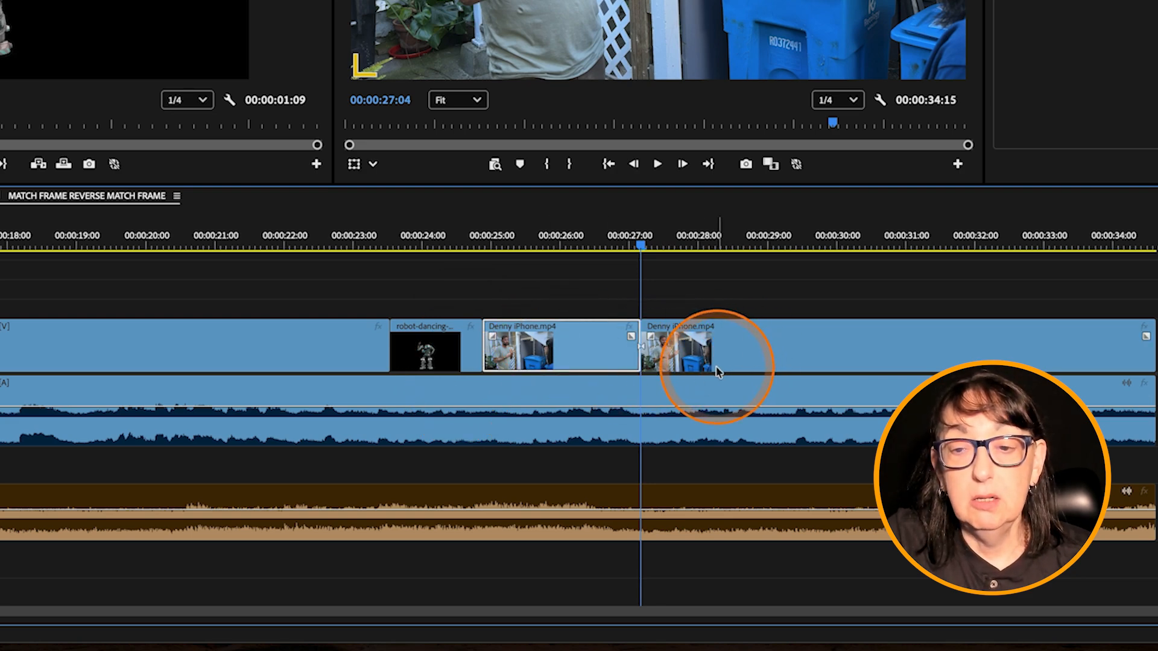
key(Delete)
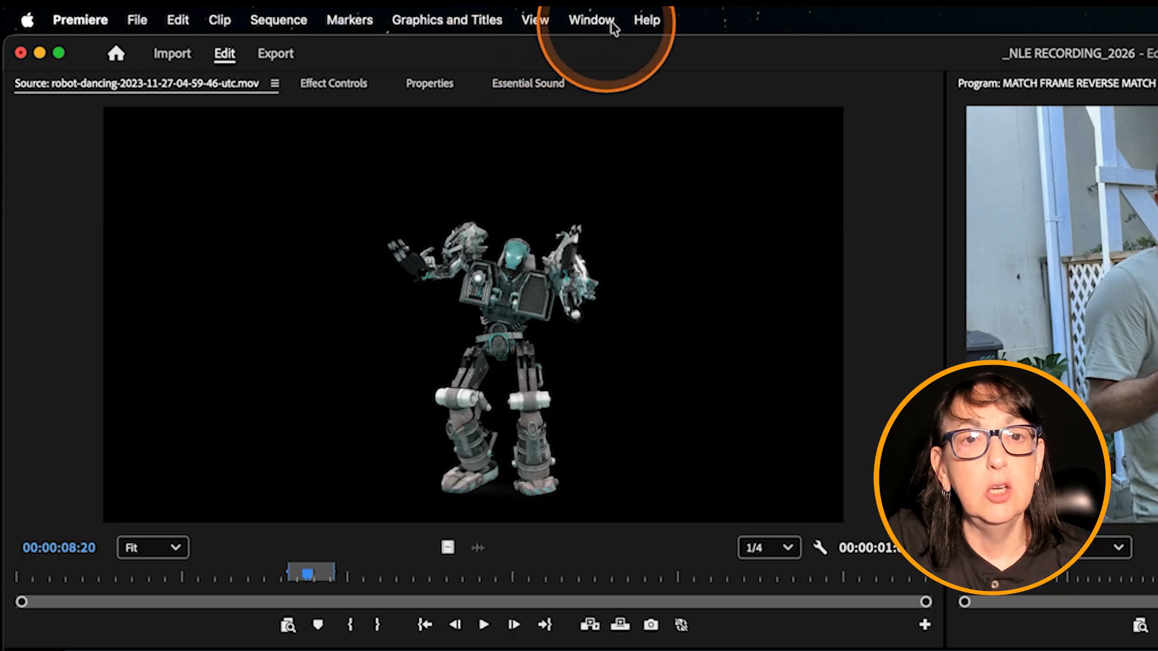
Step: Slow the robot clip with the Rate Stretch Tool so that it fills the gap up to 00:00:27:04
click(570, 13)
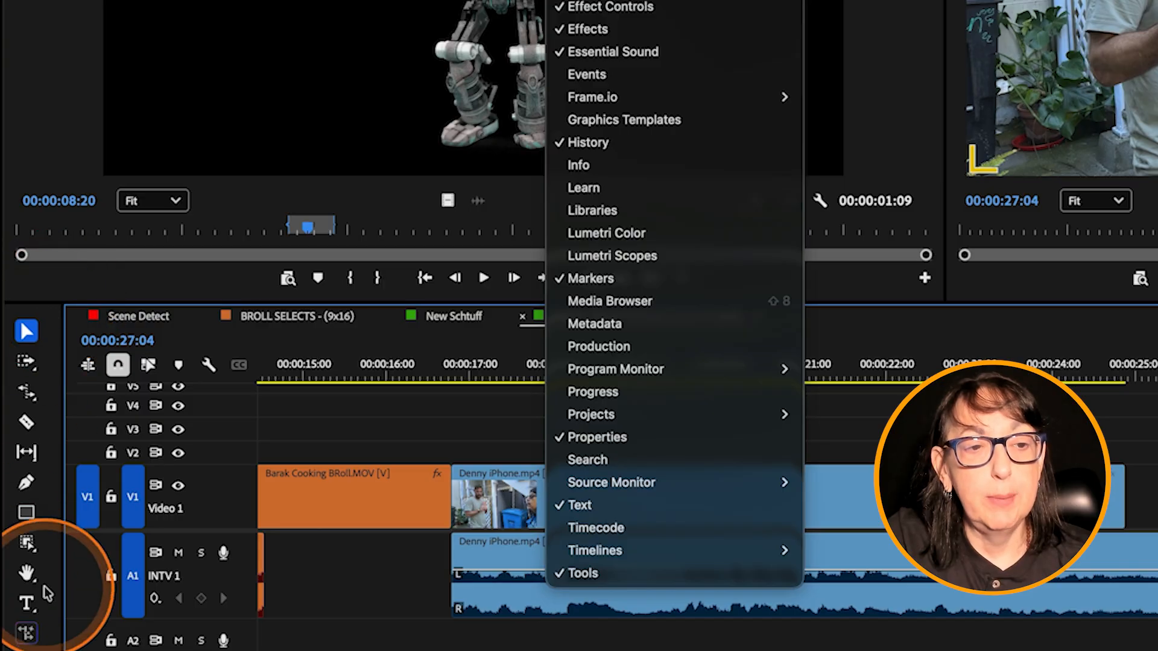
click(23, 333)
click(27, 395)
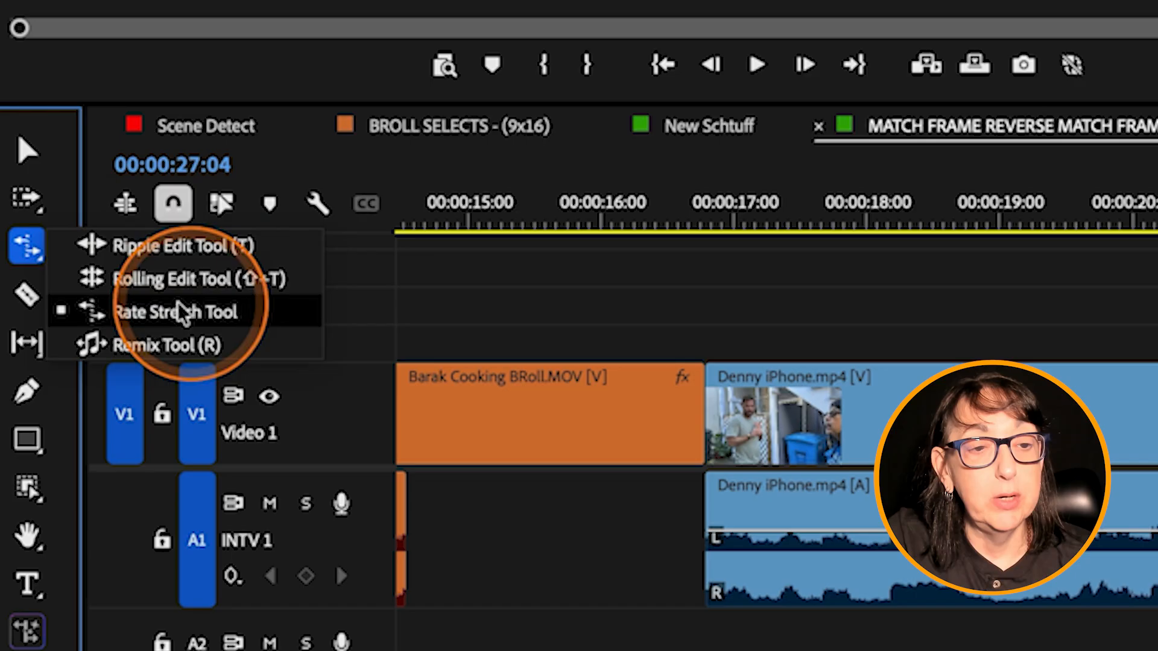
click(244, 320)
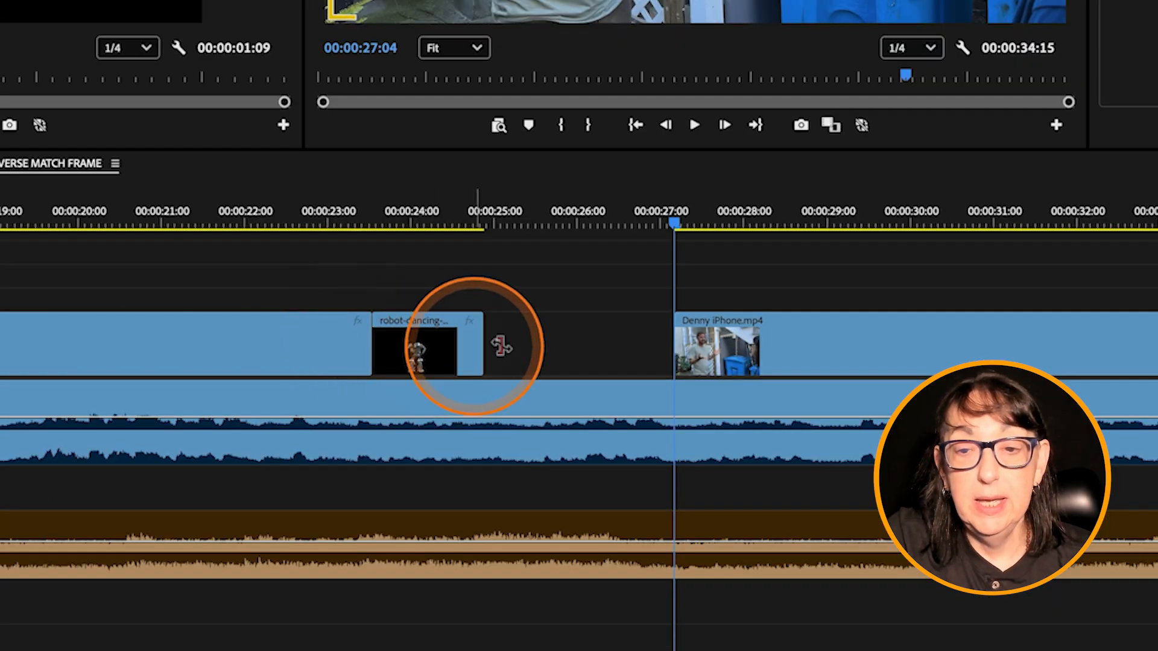
drag(473, 328, 683, 340)
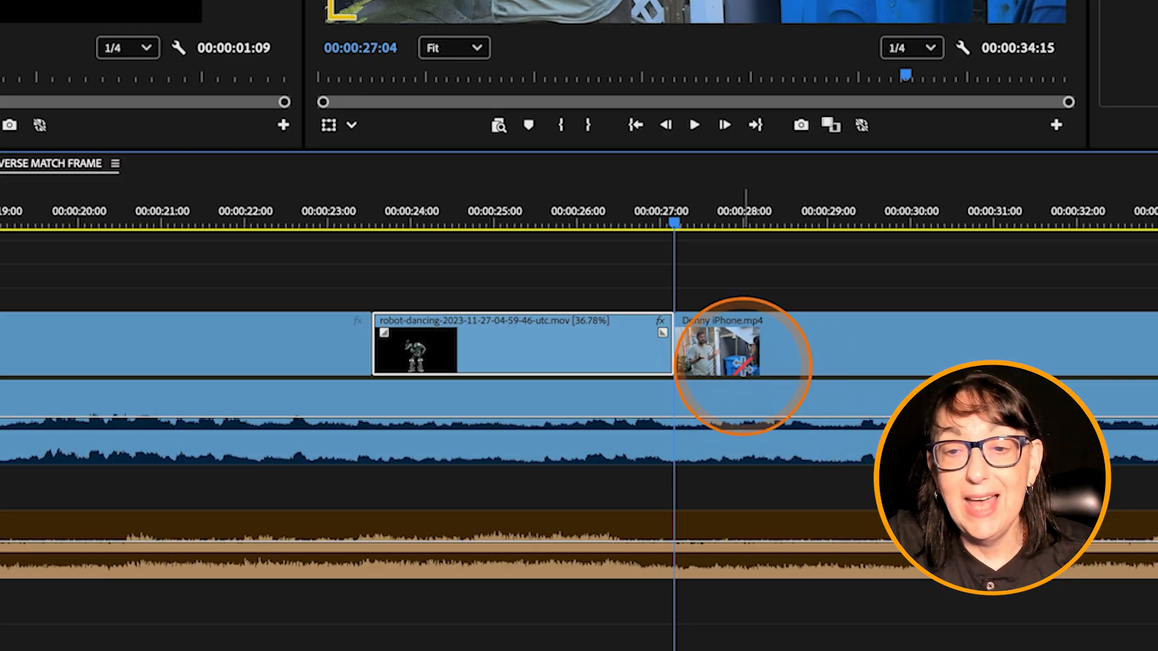
Step: Undo the stretch and the segment deletion, and try to rate-stretch the robot clip's end against the adjoining iPhone segment
key(ctrl+z)
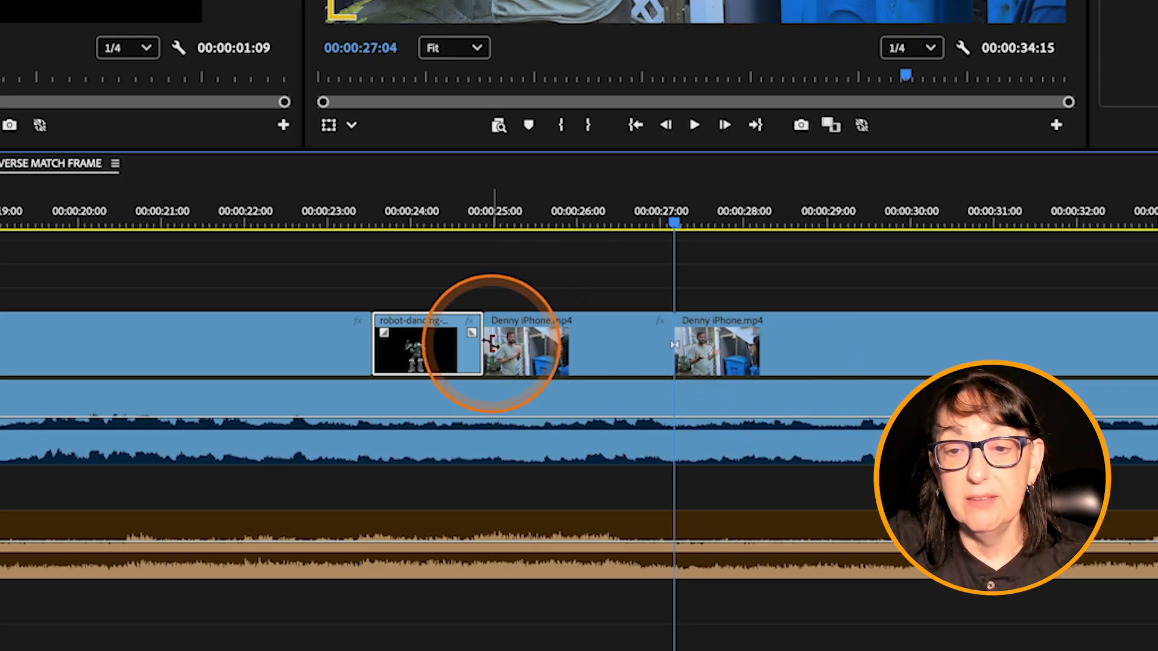
drag(490, 342, 512, 331)
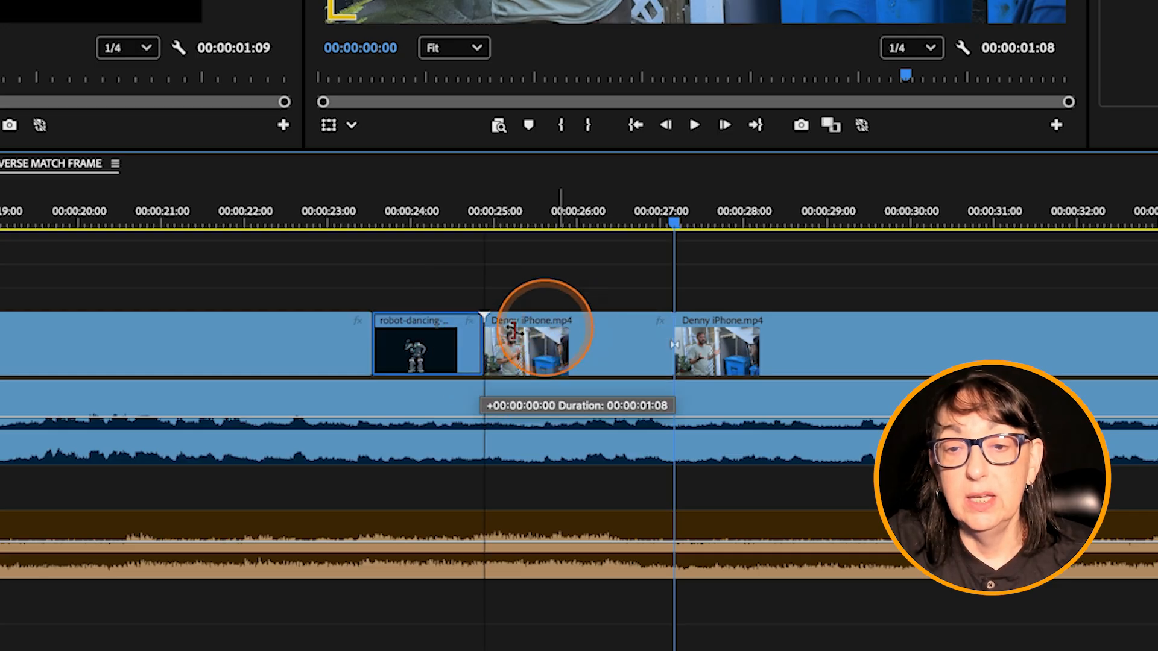
drag(605, 338, 592, 342)
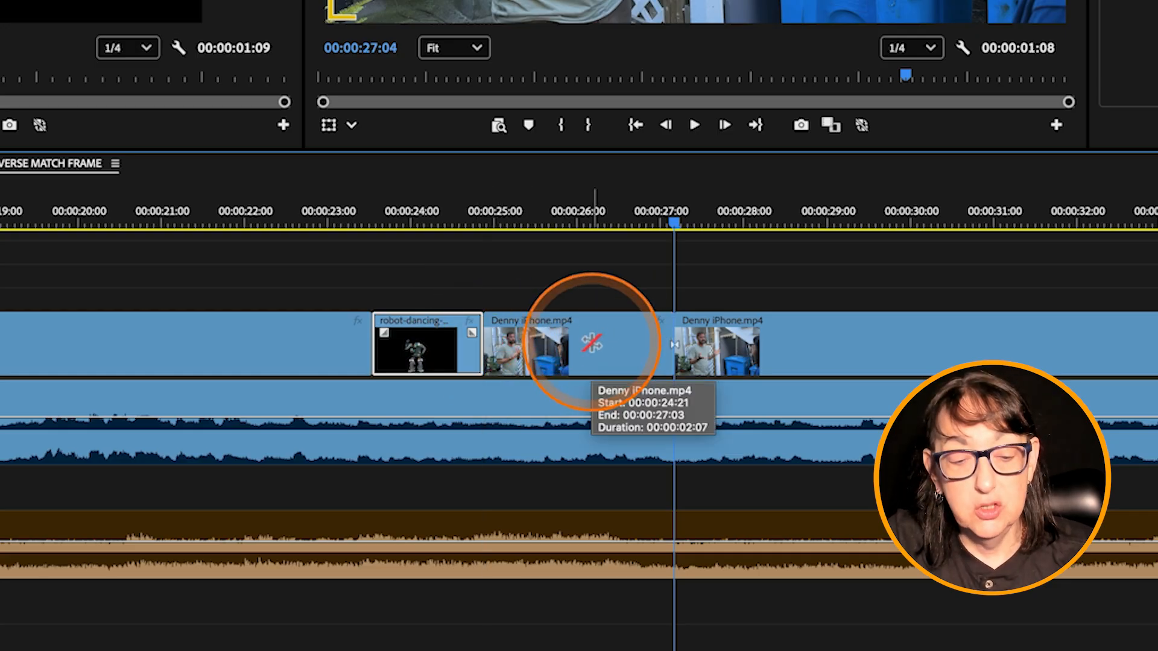
Step: Delete the iPhone segment after the robot clip and use the Rate Stretch Tool to extend the robot clip across the gap to 00:00:27:04
click(597, 341)
key(Delete)
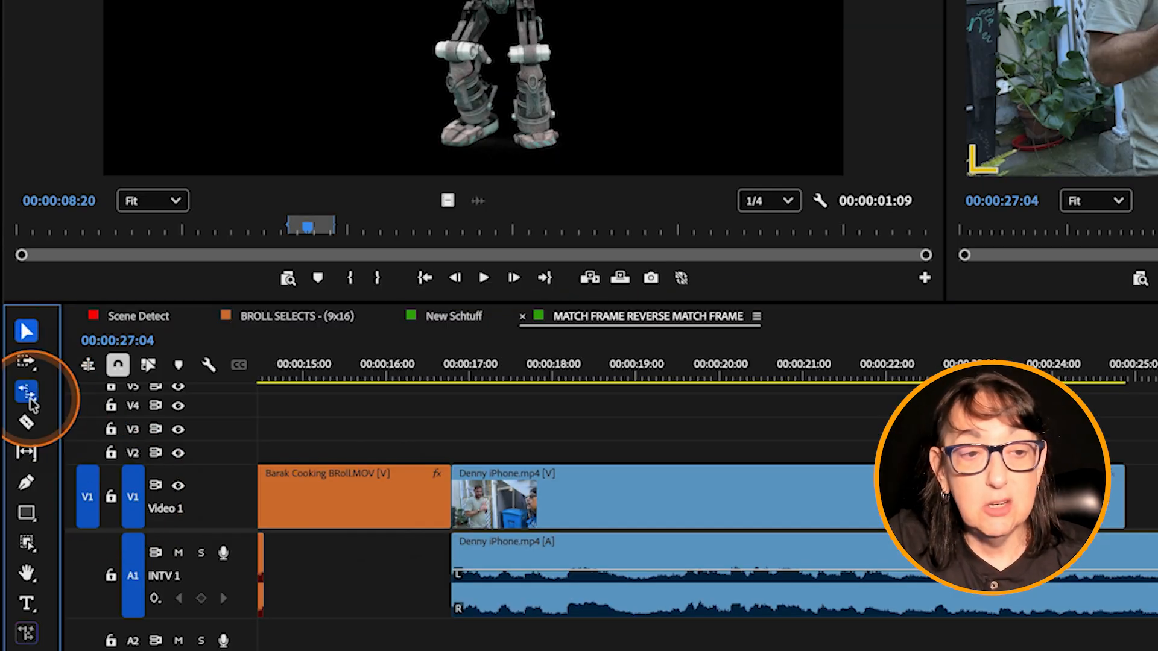
click(30, 399)
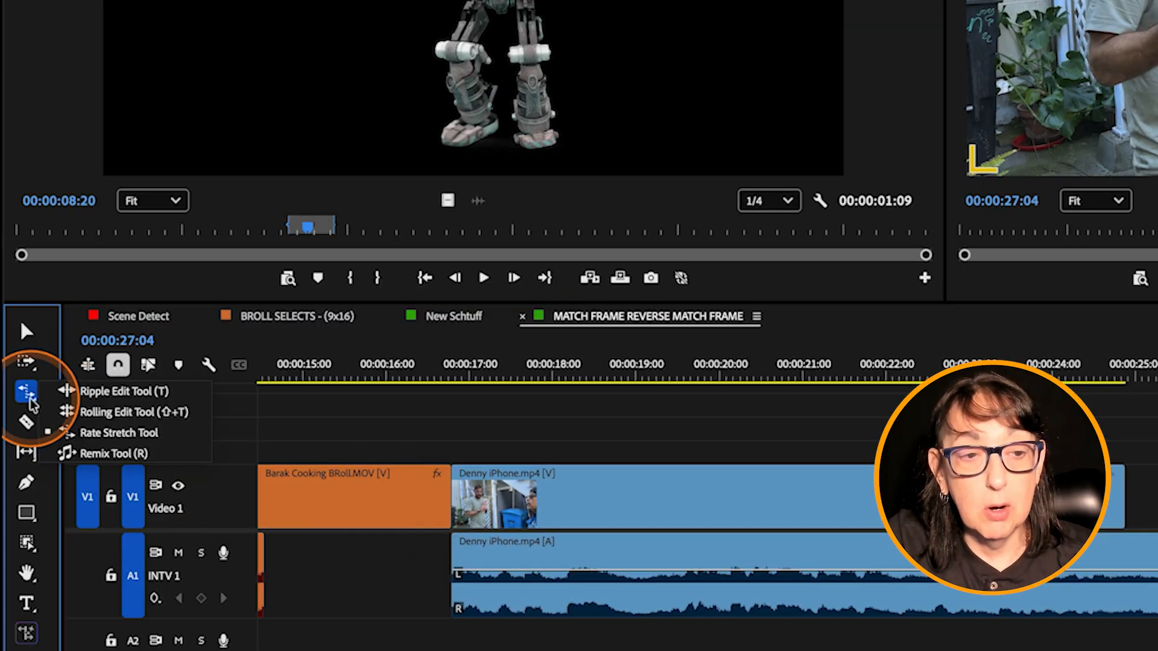
click(117, 435)
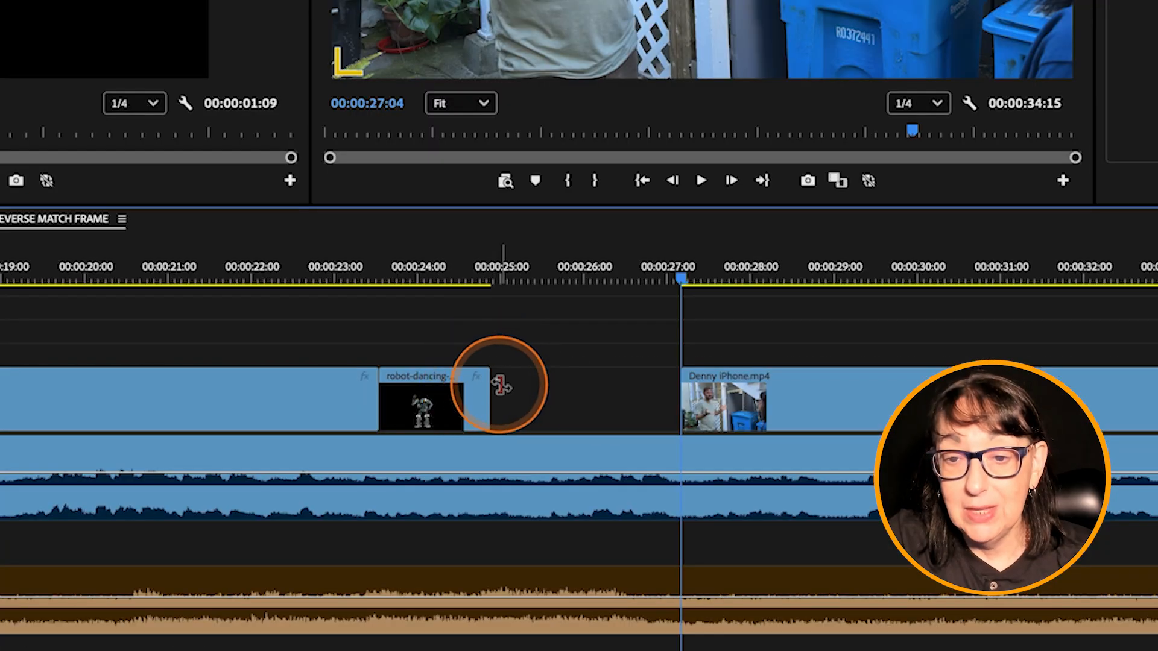
click(489, 380)
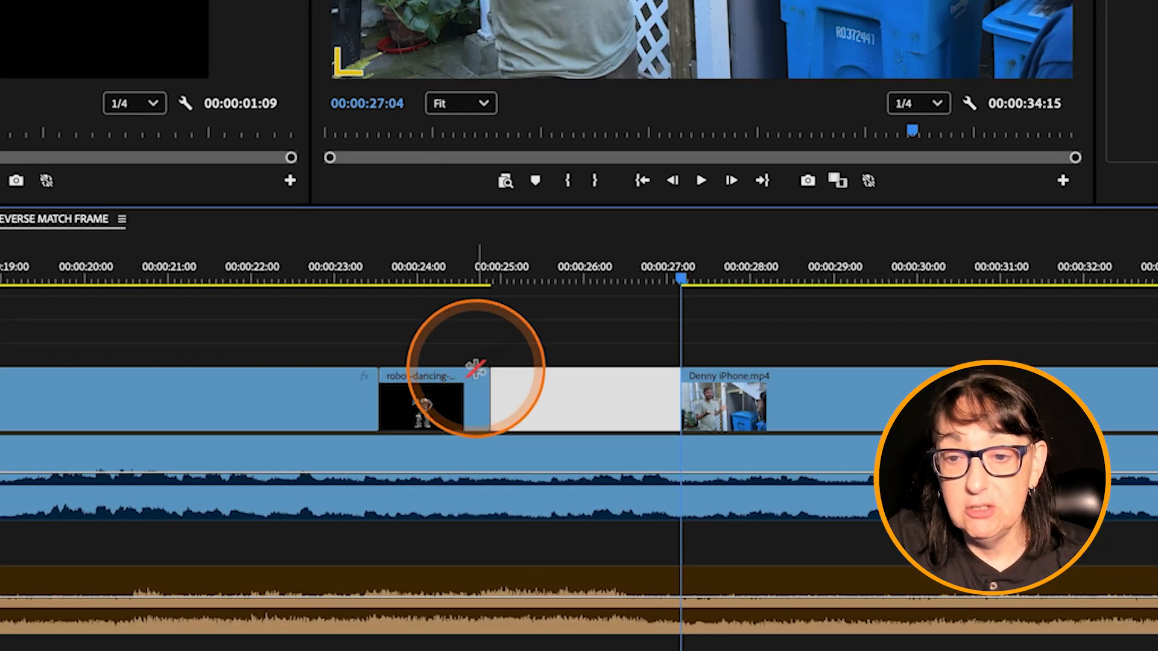
drag(489, 379, 681, 382)
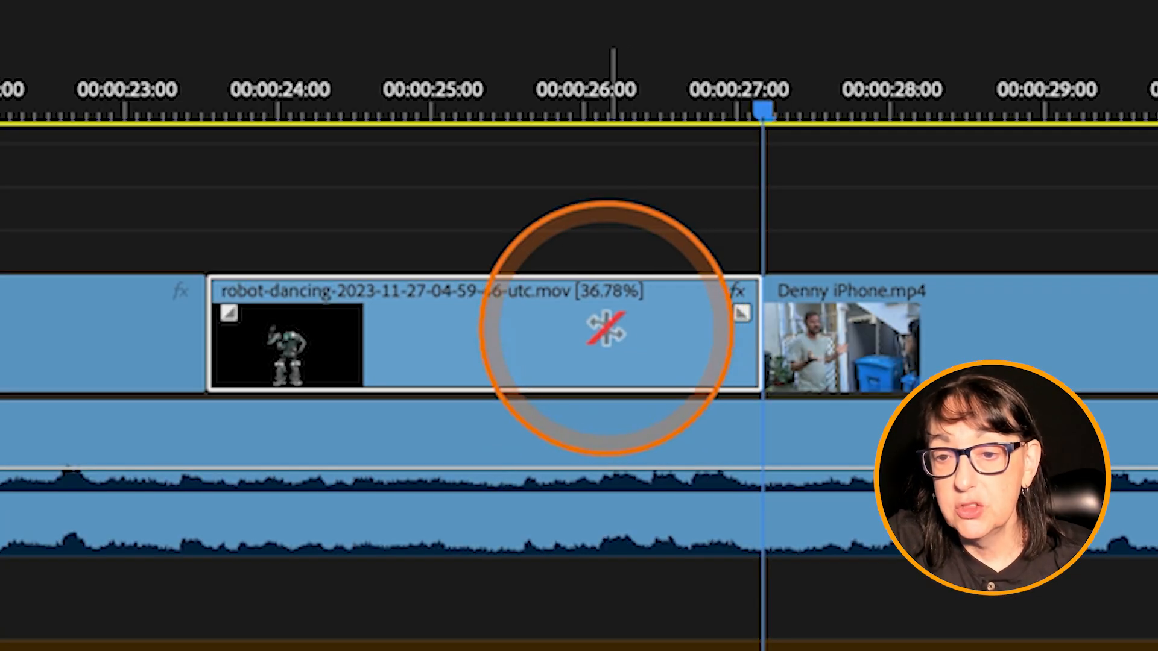
Step: Play the sequence from the start of the stretched robot clip into the iPhone footage and scrub back over it
click(205, 106)
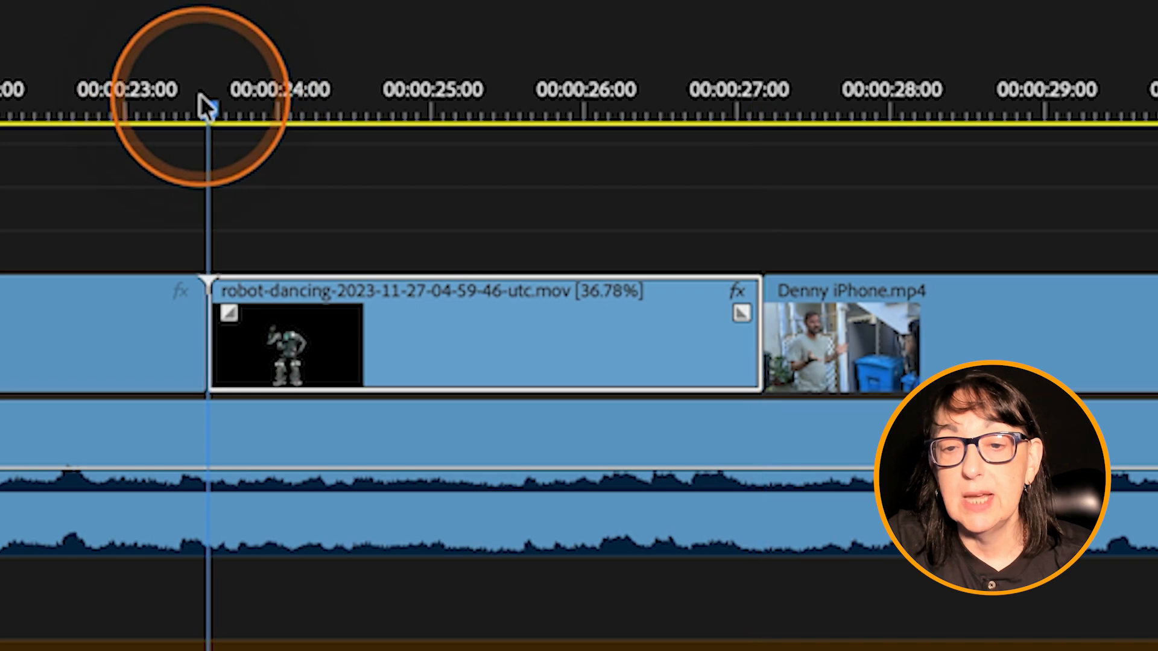
key(space)
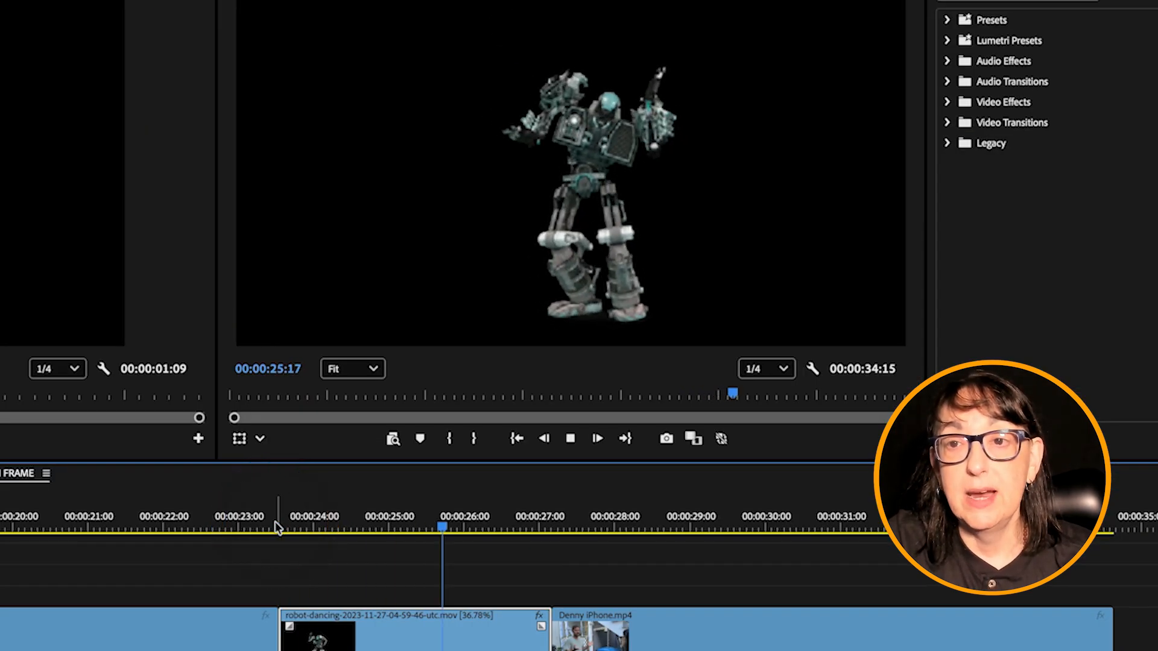
key(space)
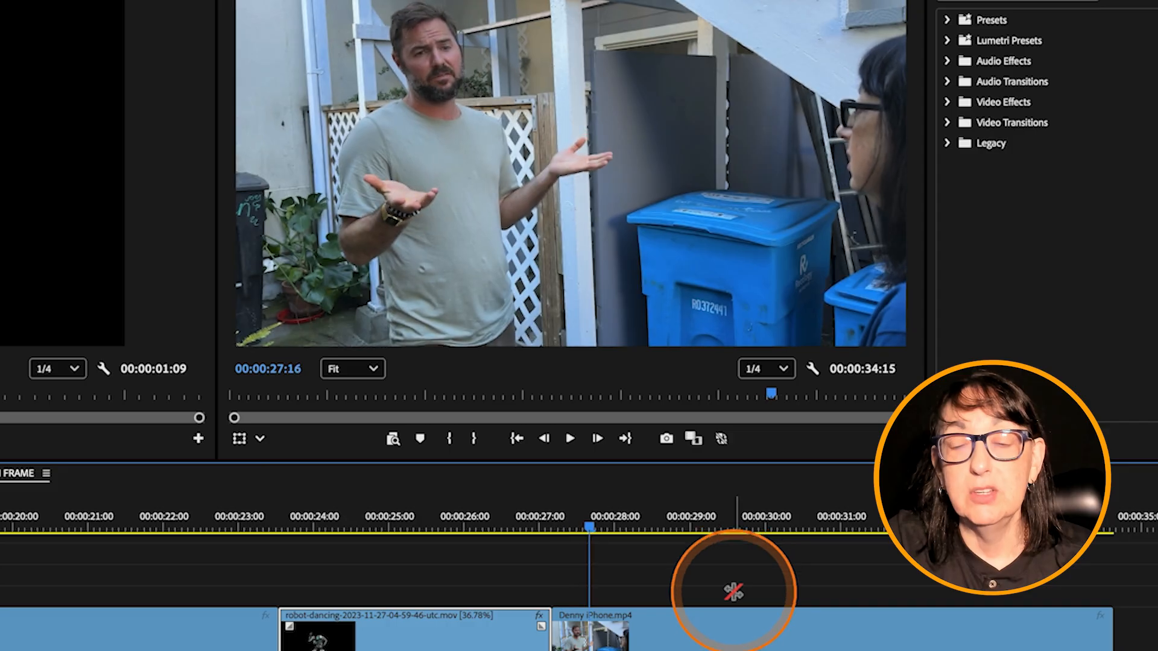
drag(483, 518, 411, 549)
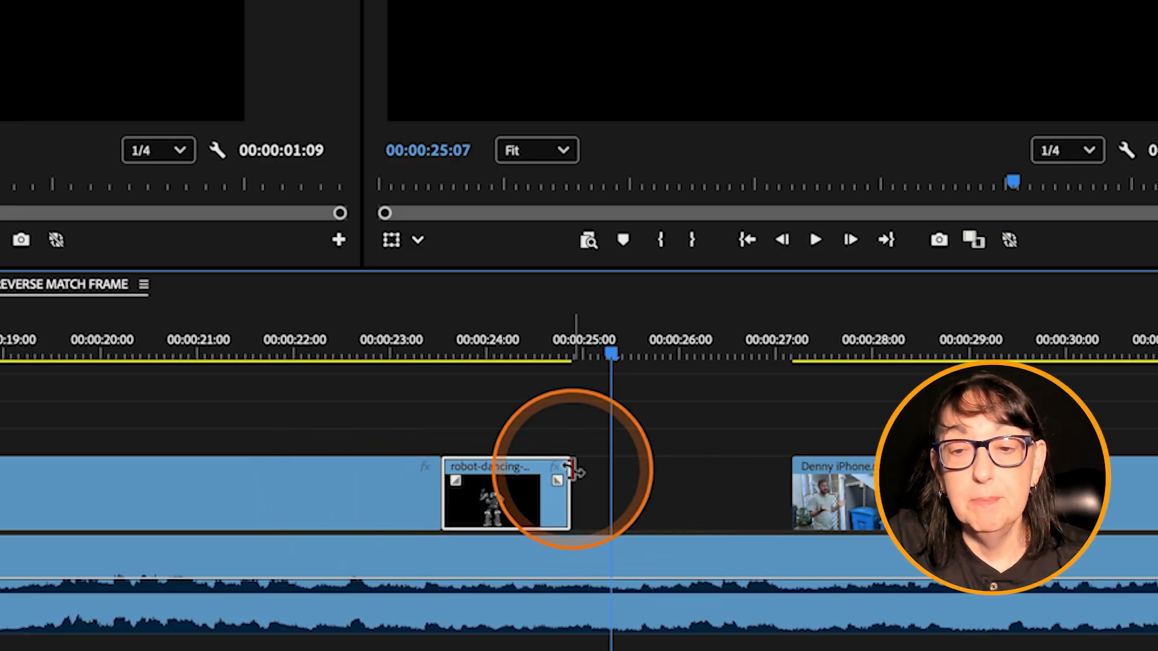
Step: Rate-stretch the end of the robot clip across the gap to the start of the following iPhone clip
click(693, 480)
click(538, 501)
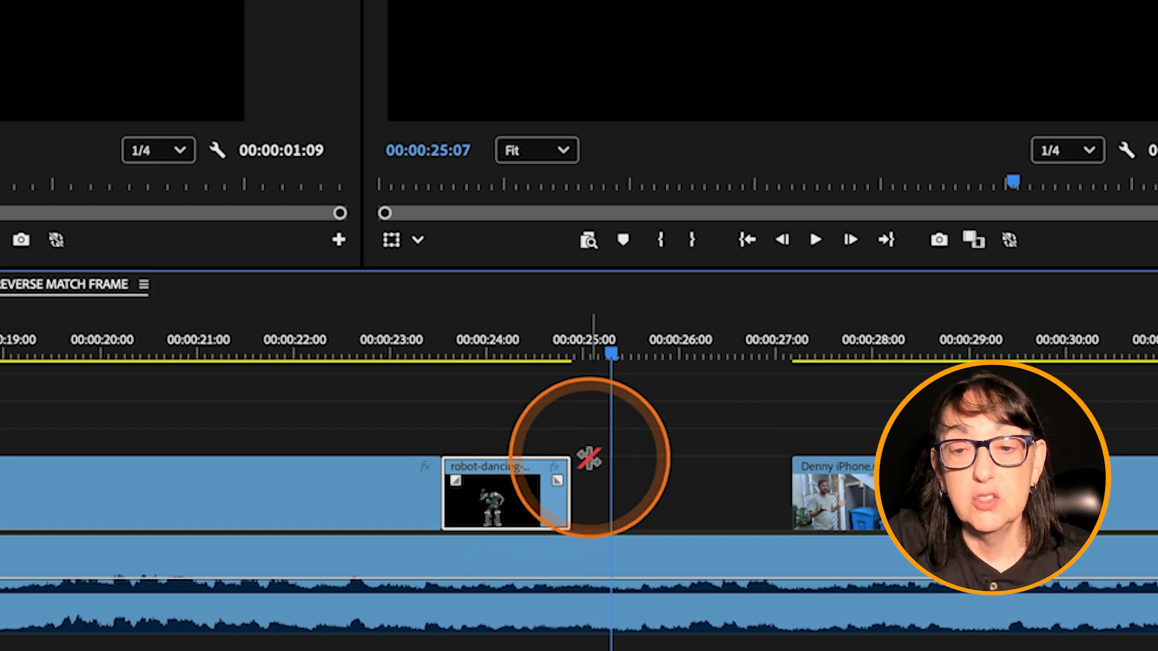
drag(569, 465, 790, 483)
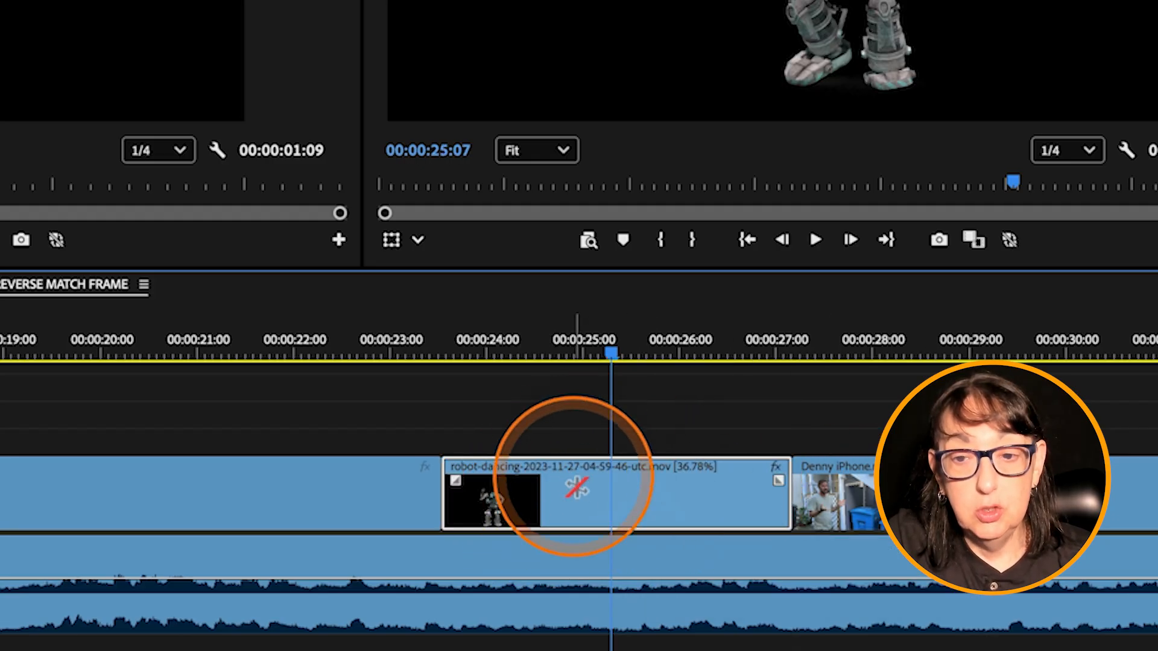
Step: Examine the time interpolation options in the robot clip's speed/duration settings and leave without applying changes
right_click(634, 500)
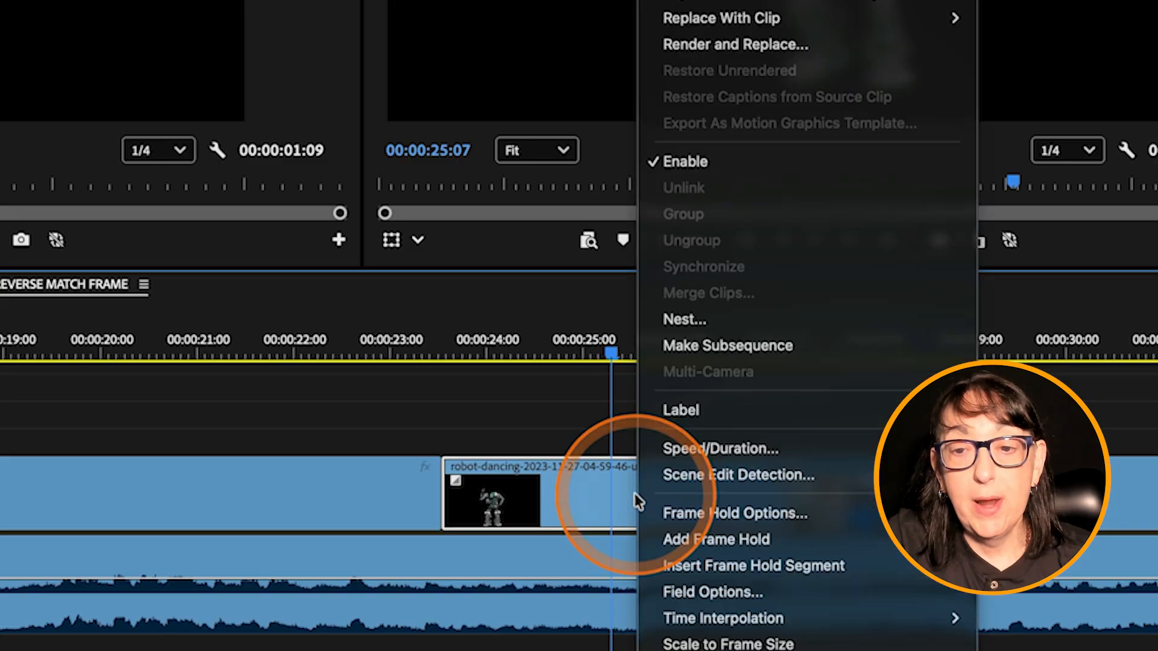
click(676, 456)
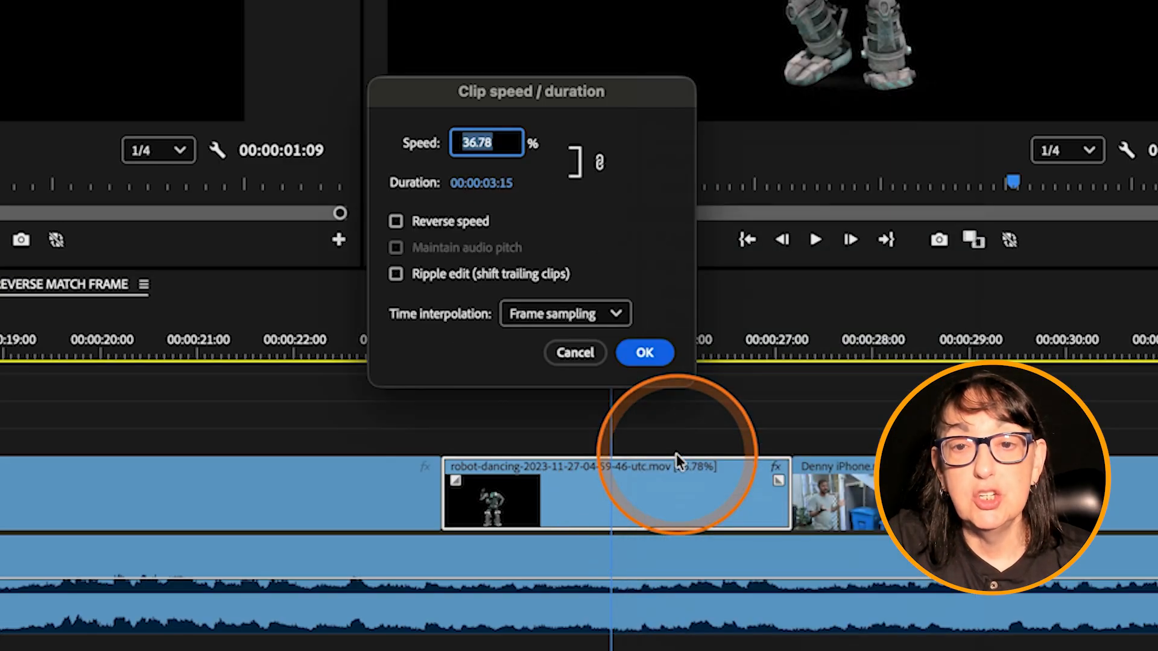
click(616, 312)
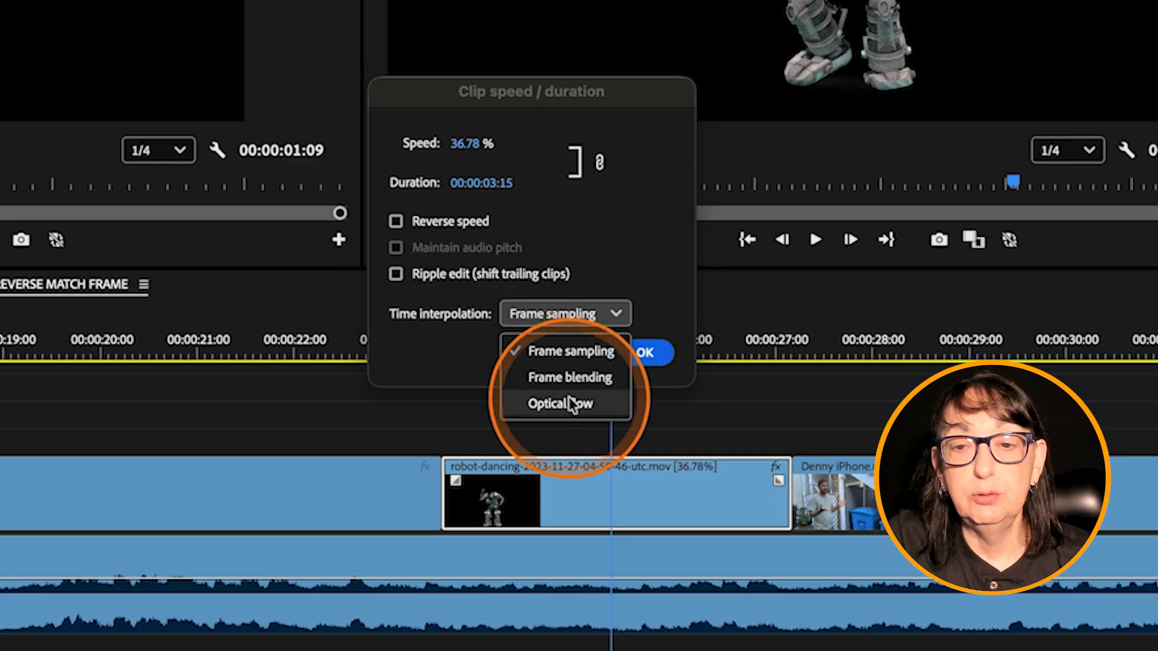
click(661, 217)
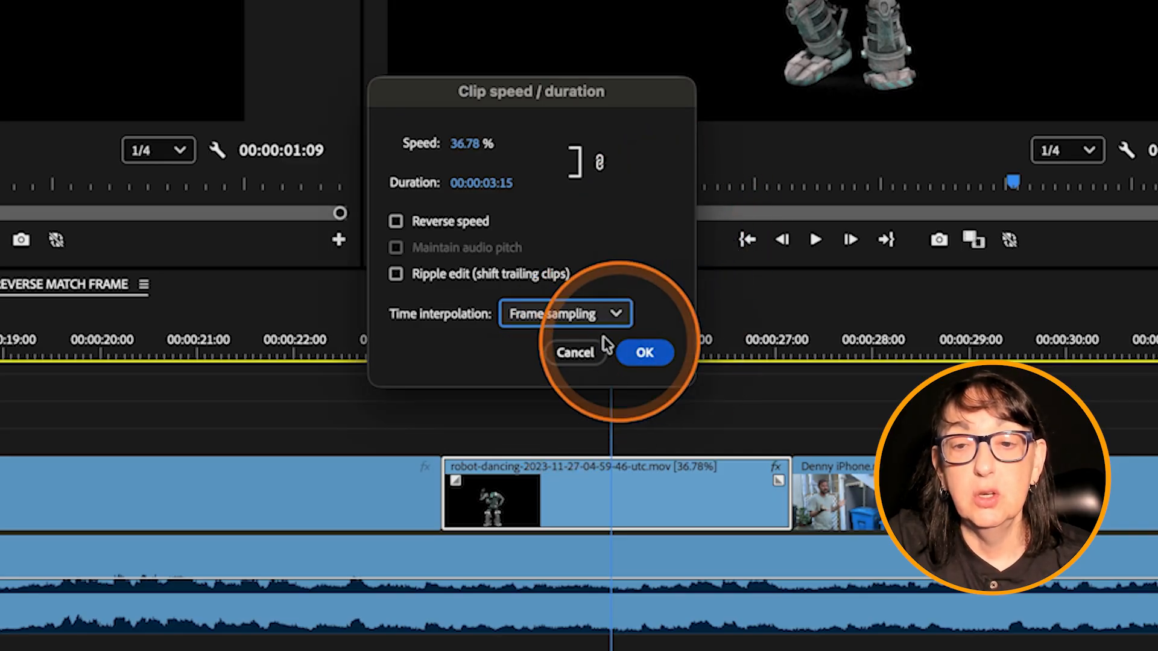
click(573, 351)
Step: Play the slowed robot clip from its start to review its motion with frame sampling
click(447, 354)
key(space)
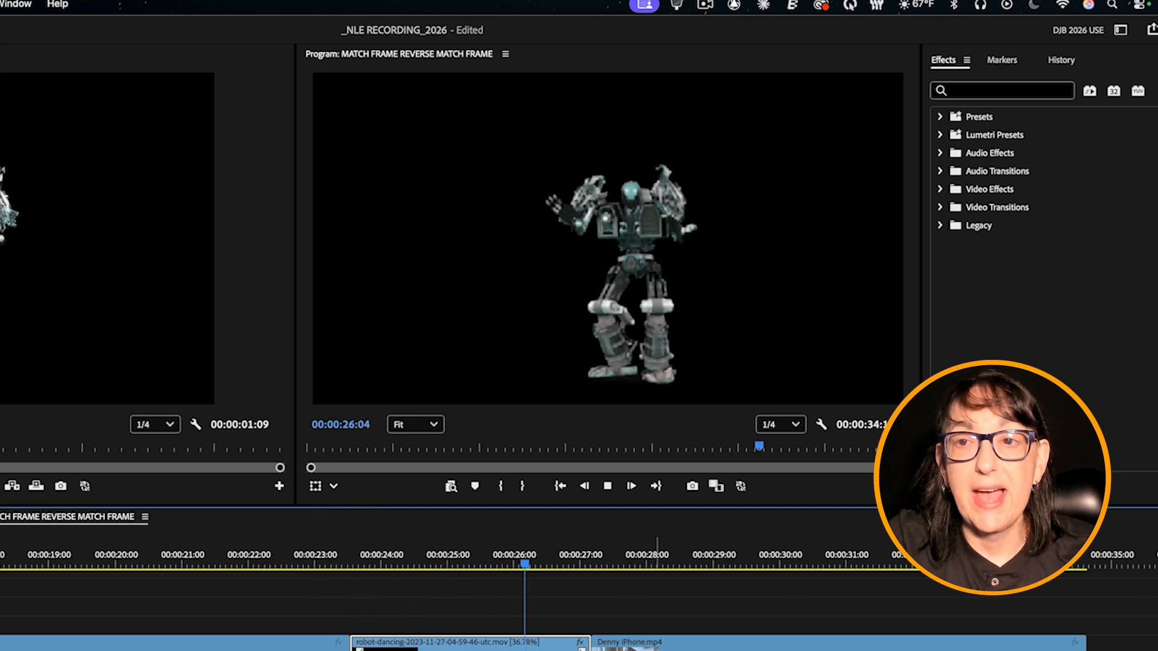
key(space)
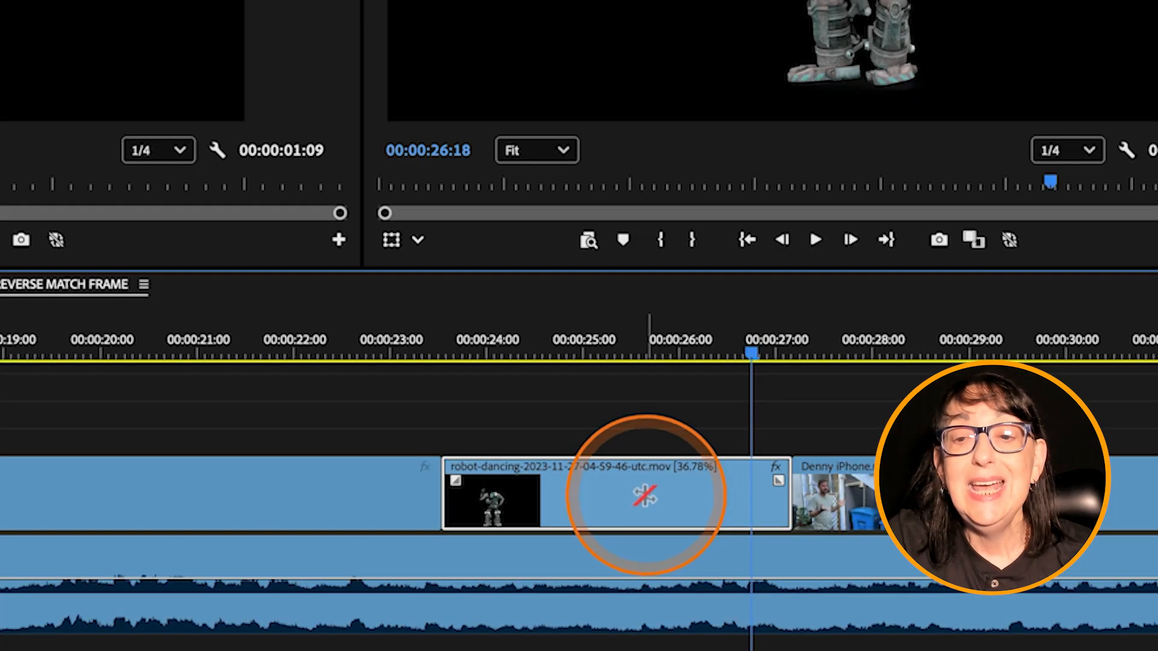
Step: Set the robot clip's time interpolation to Optical flow and render the selected clip
right_click(488, 649)
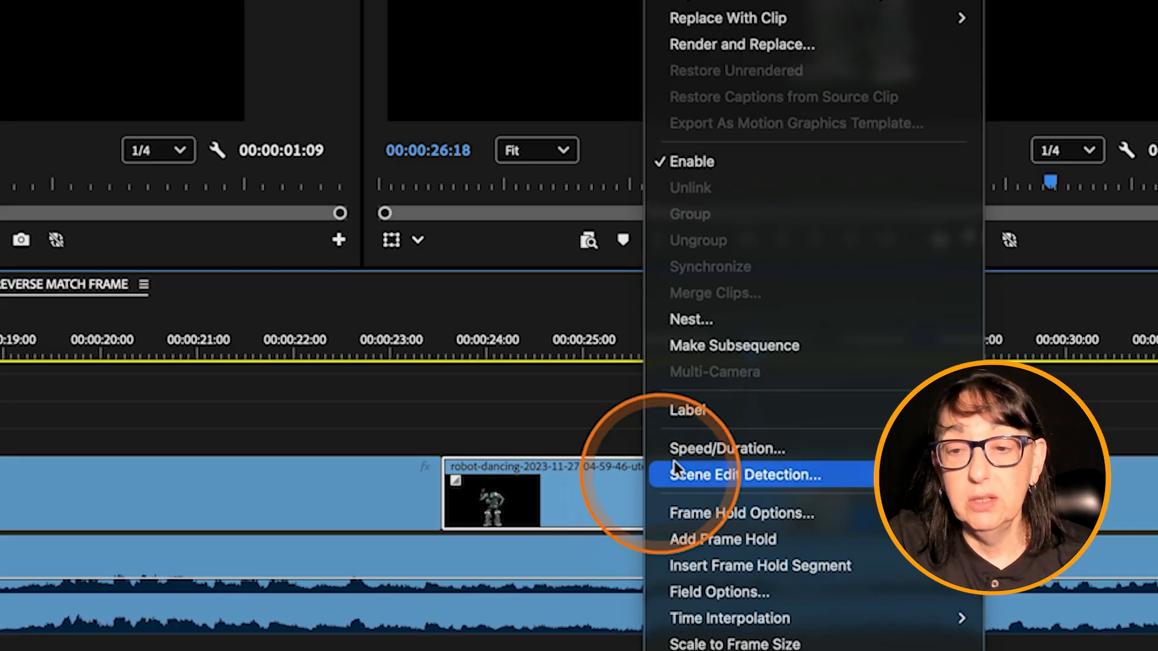
click(706, 447)
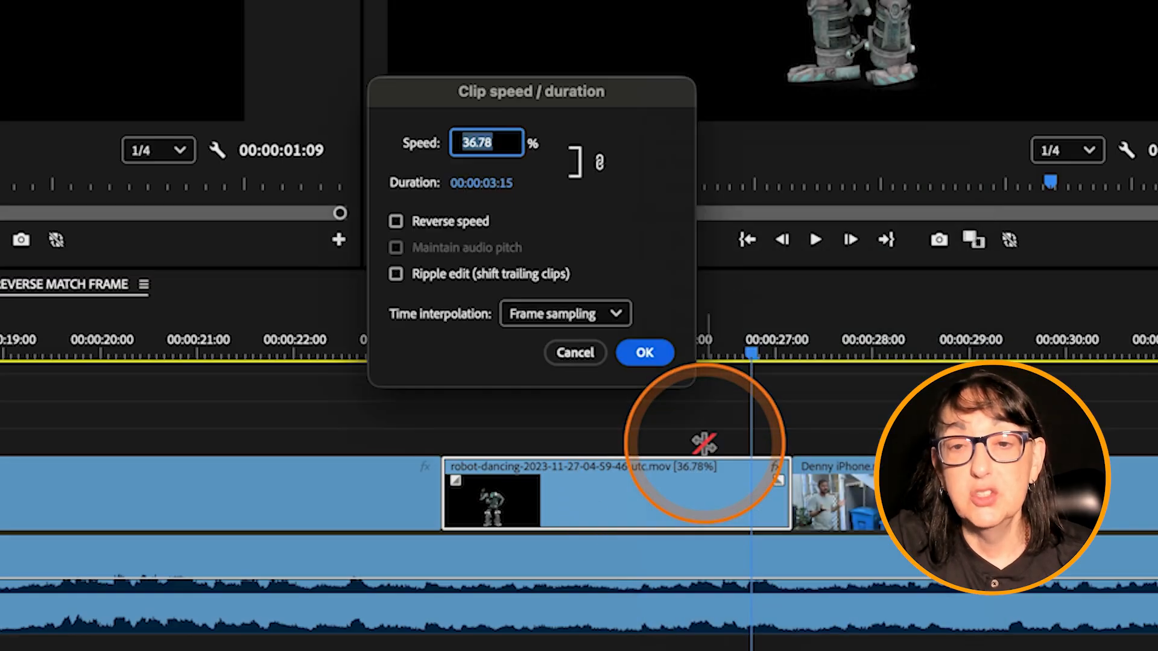
click(594, 315)
click(564, 402)
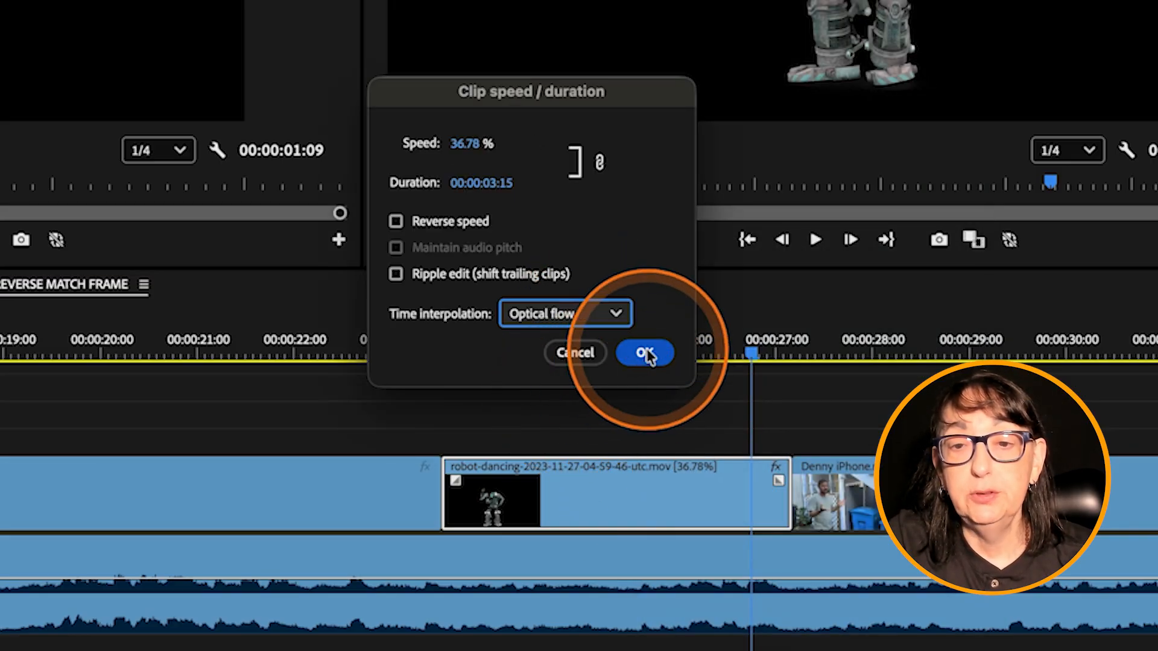
click(644, 352)
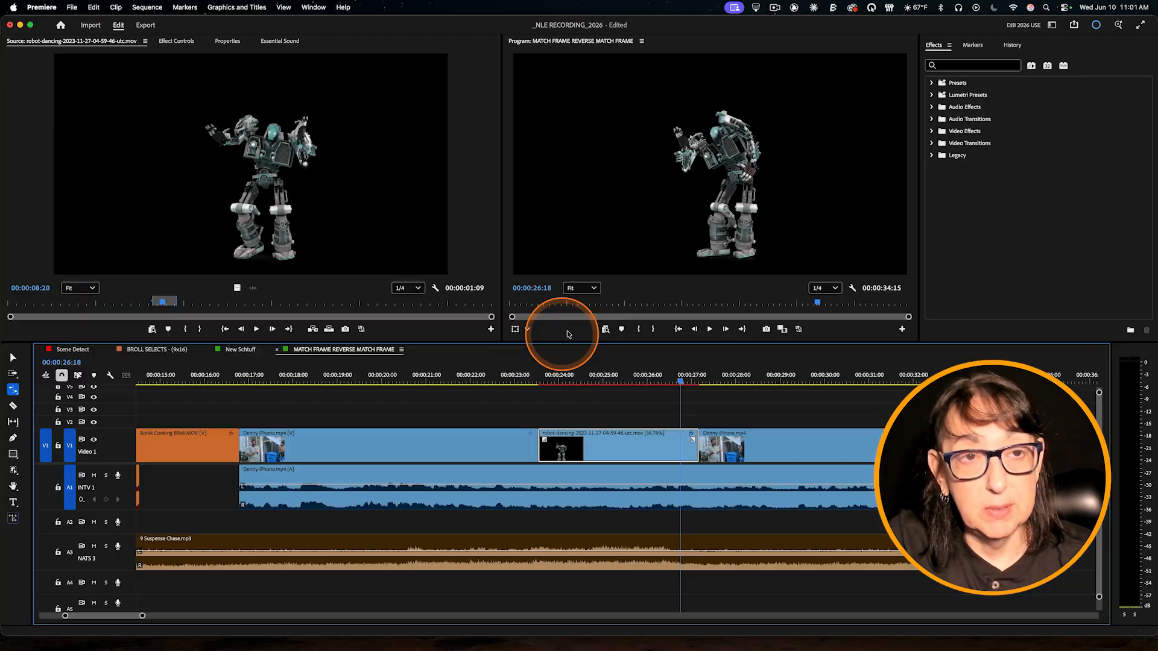
click(149, 6)
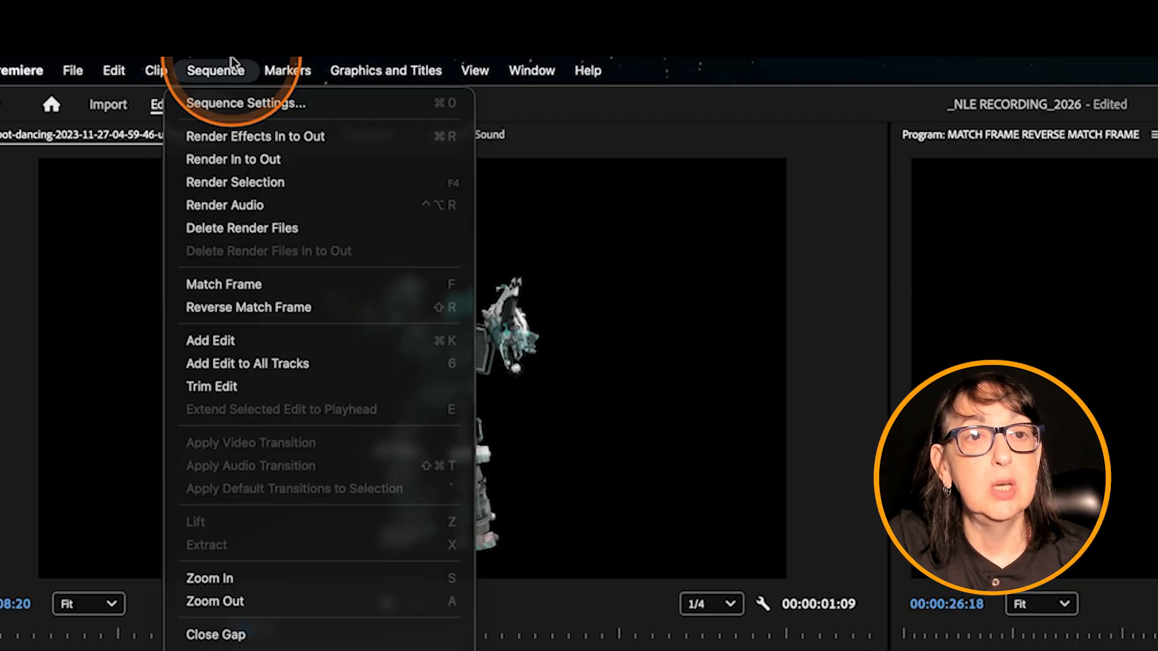
click(251, 182)
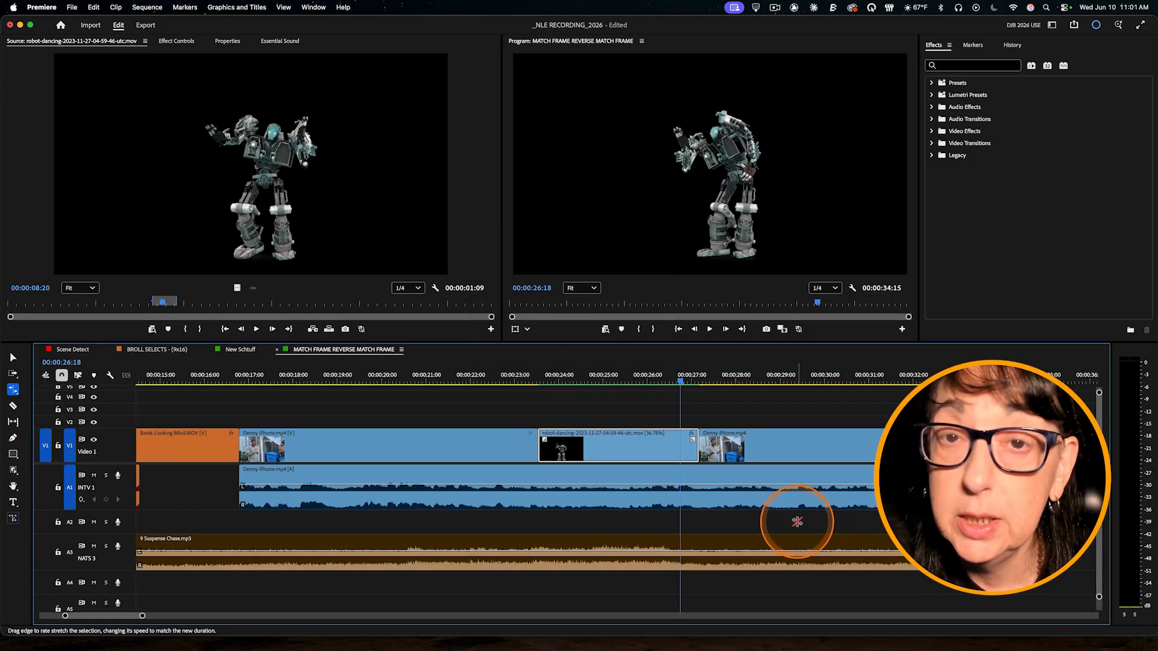
Step: Play from just before the rendered robot clip, then replay the clip from near its start
click(523, 382)
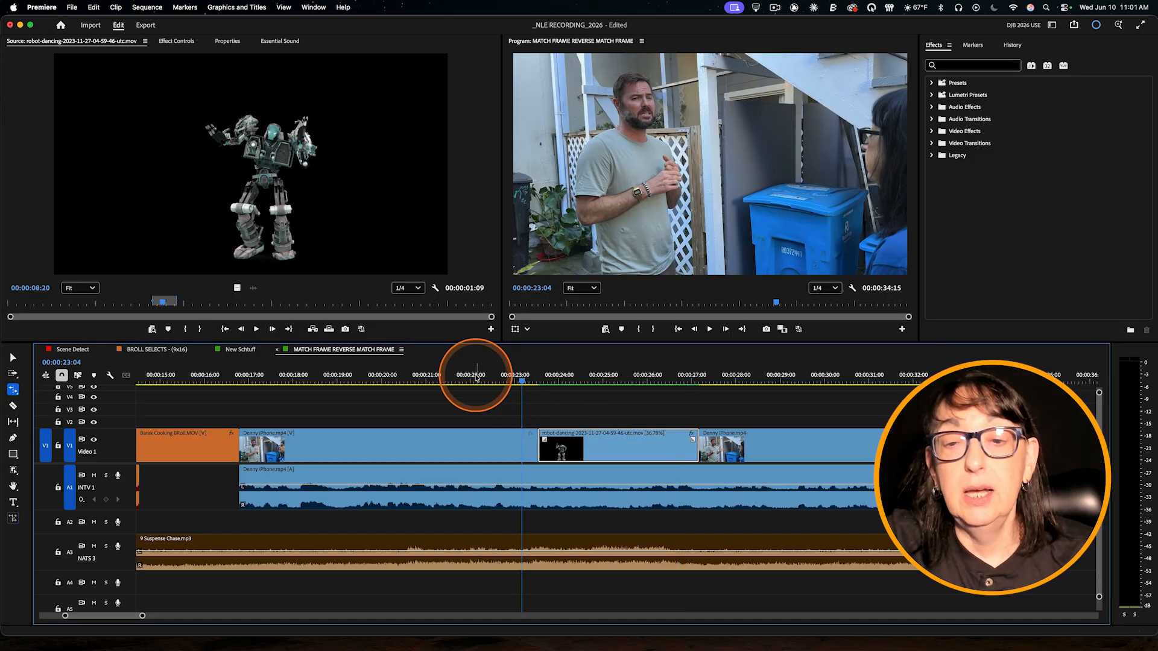
key(space)
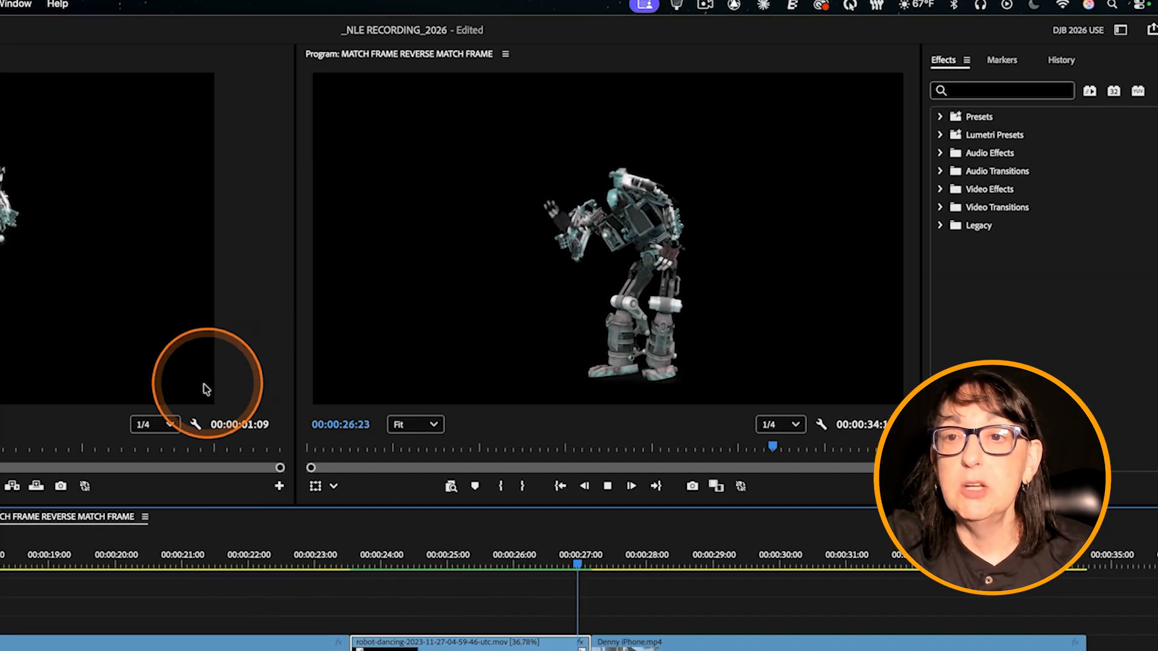
key(space)
click(365, 556)
key(space)
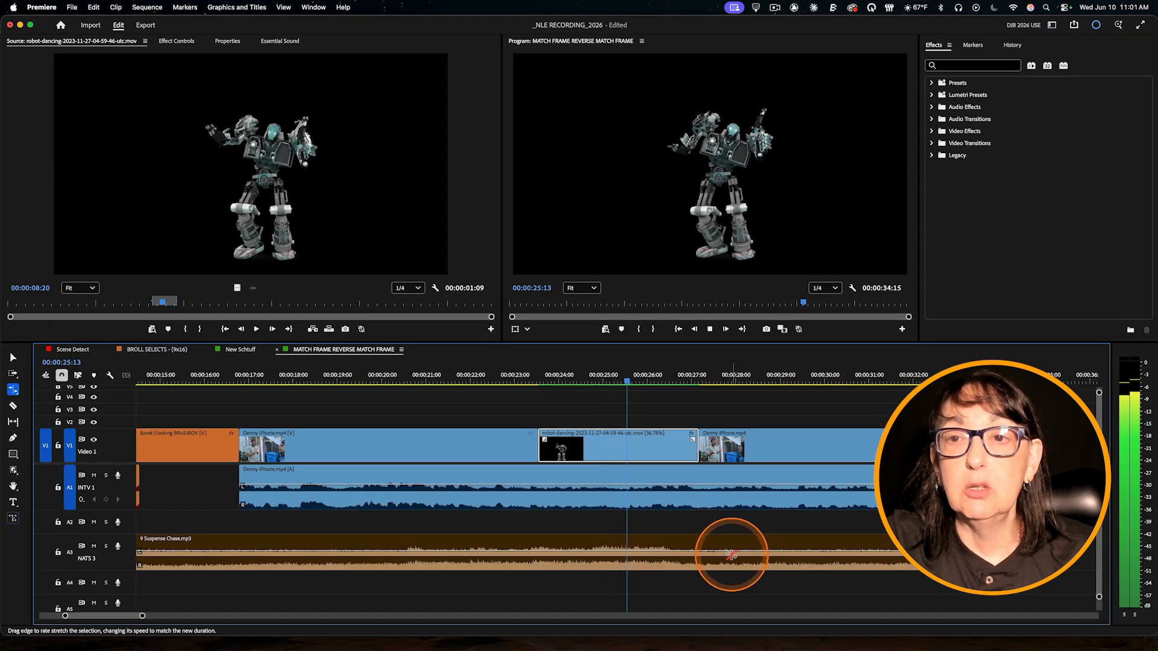
key(space)
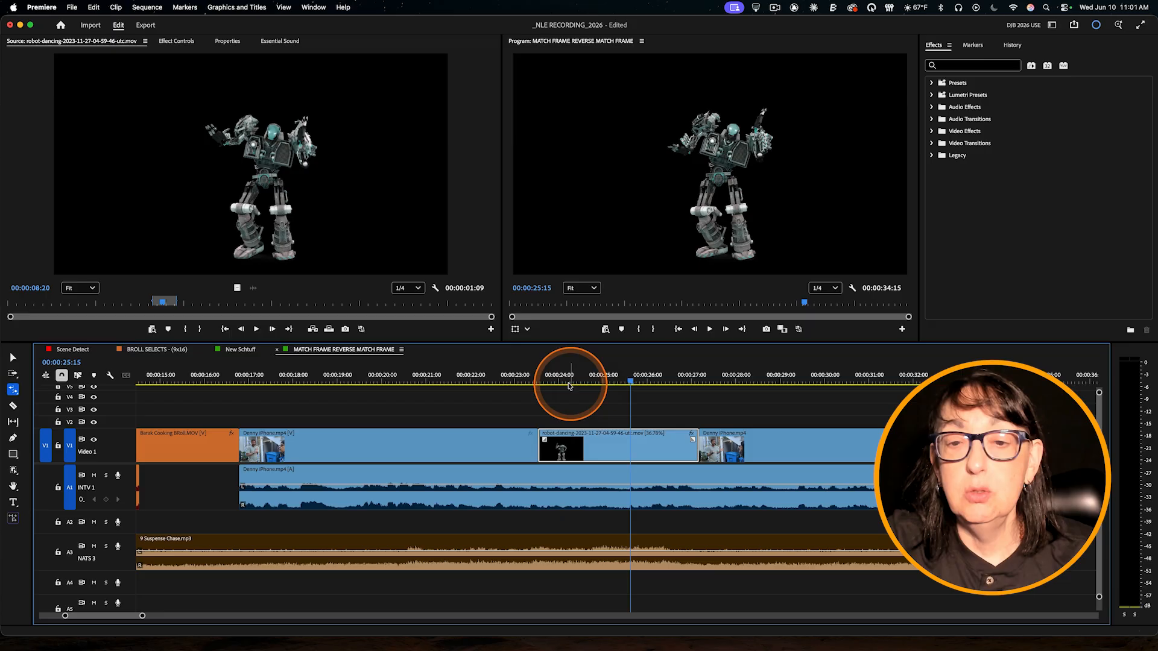
Step: Review the time interpolation choices in the robot clip's speed/duration settings and apply Frame sampling
right_click(651, 450)
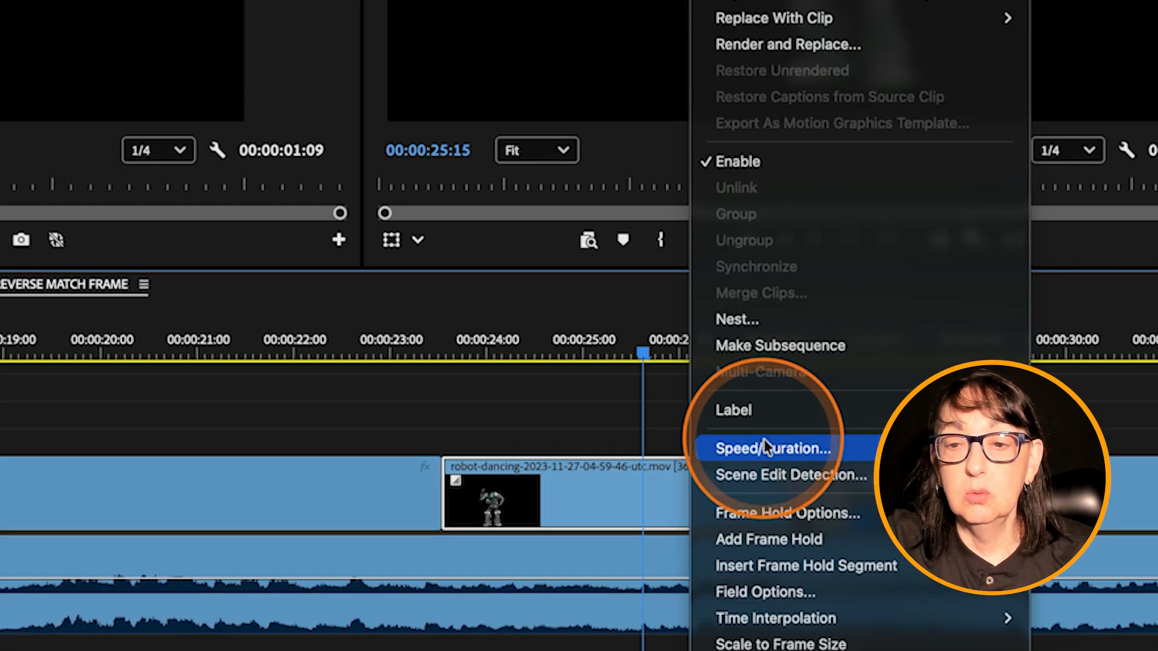
click(670, 424)
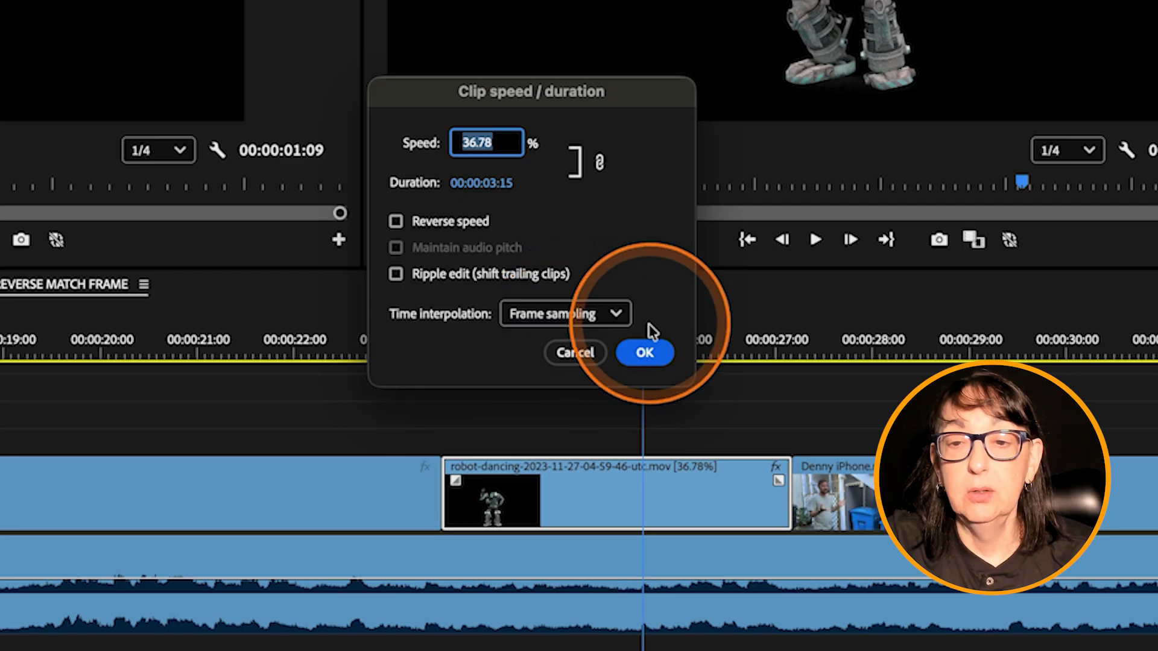
click(597, 314)
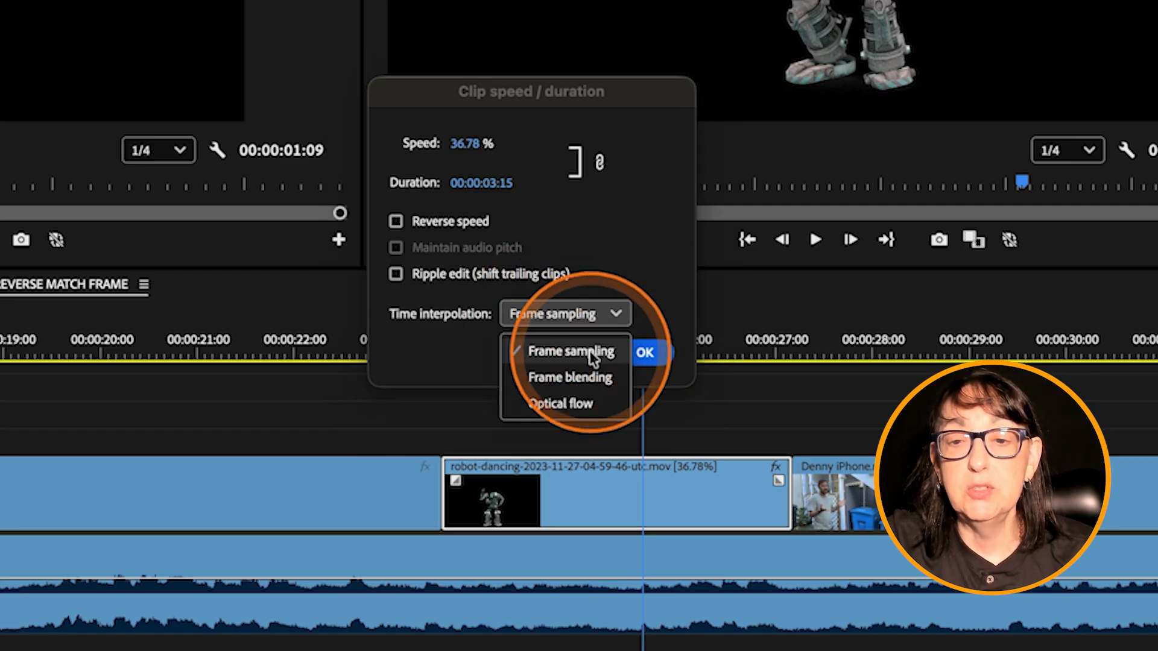
click(642, 252)
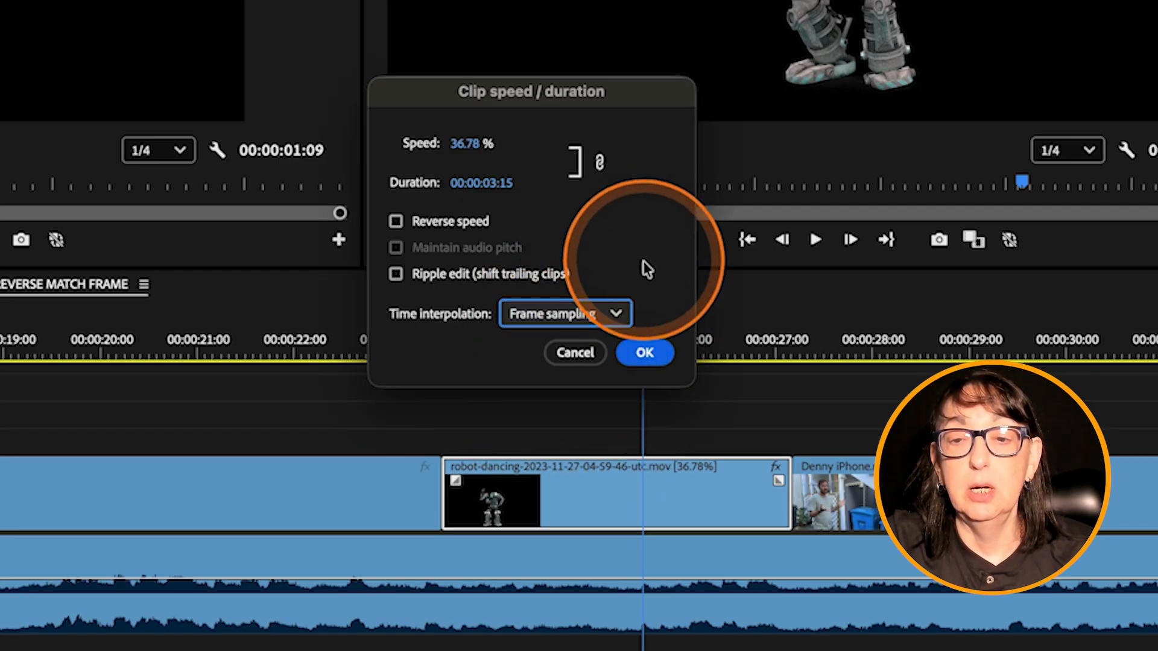
click(610, 315)
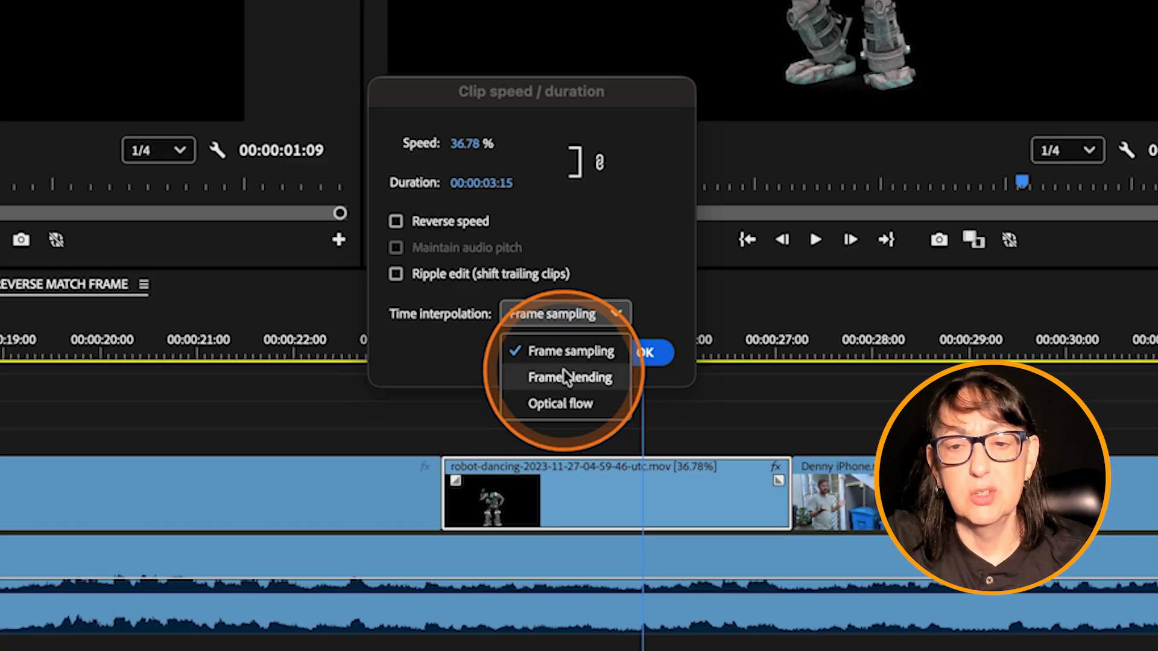
click(616, 314)
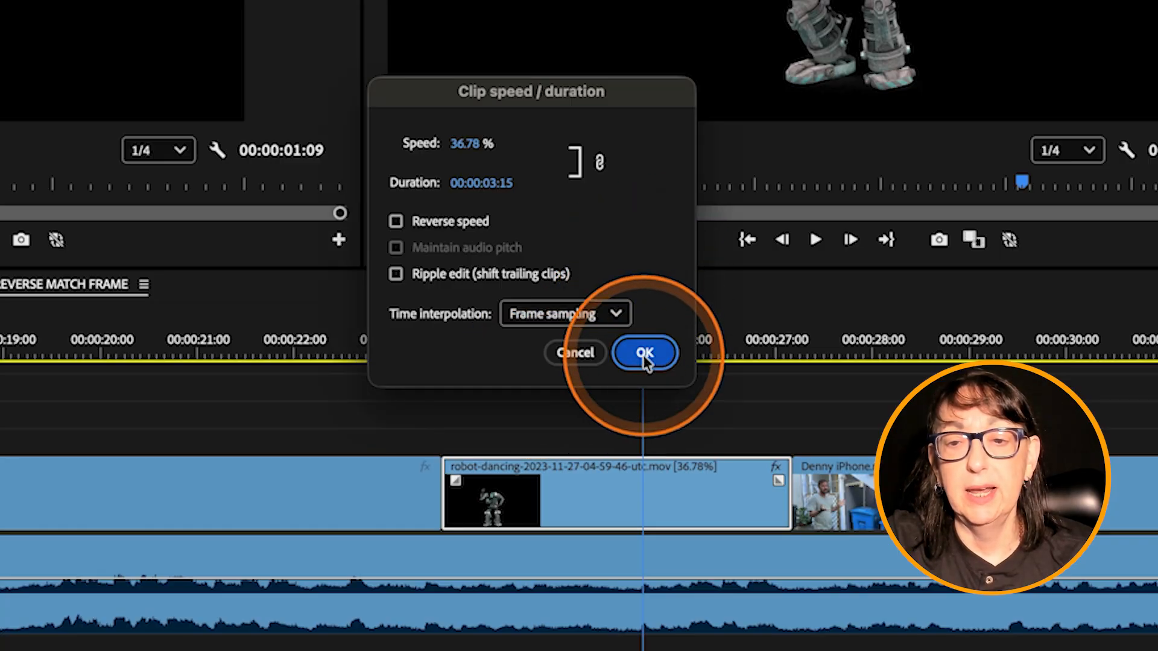
click(645, 355)
Step: Play the robot clip from its start again with Frame sampling applied
click(455, 350)
key(space)
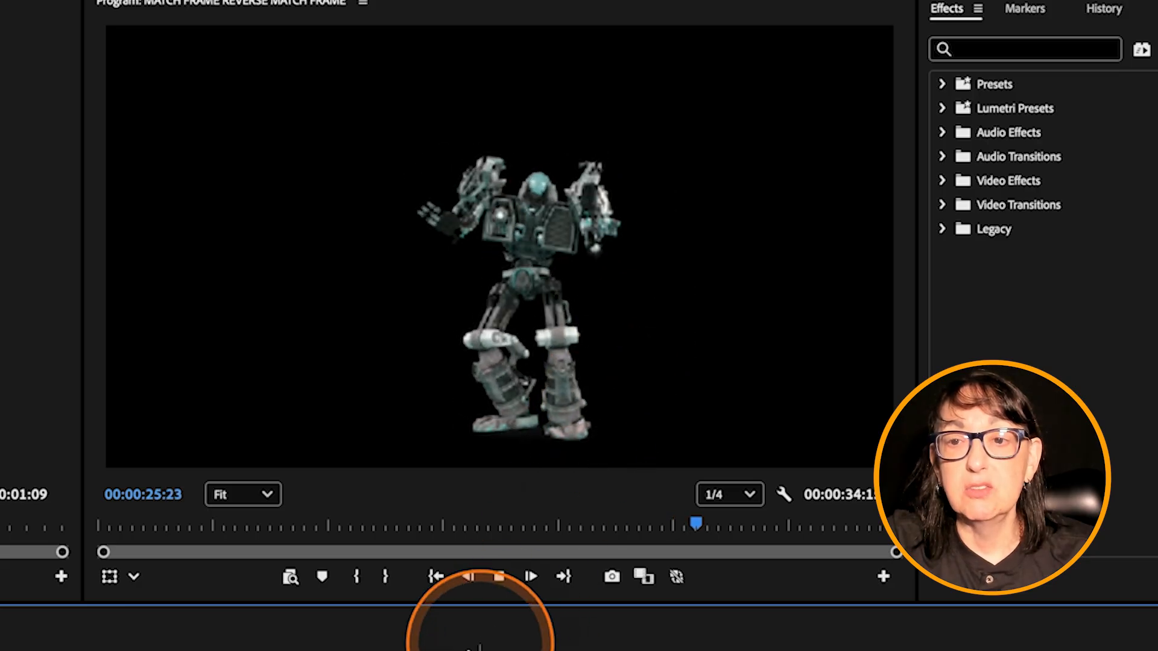
key(space)
Step: Switch the robot clip's time interpolation back to Optical flow in its speed/duration settings
right_click(650, 488)
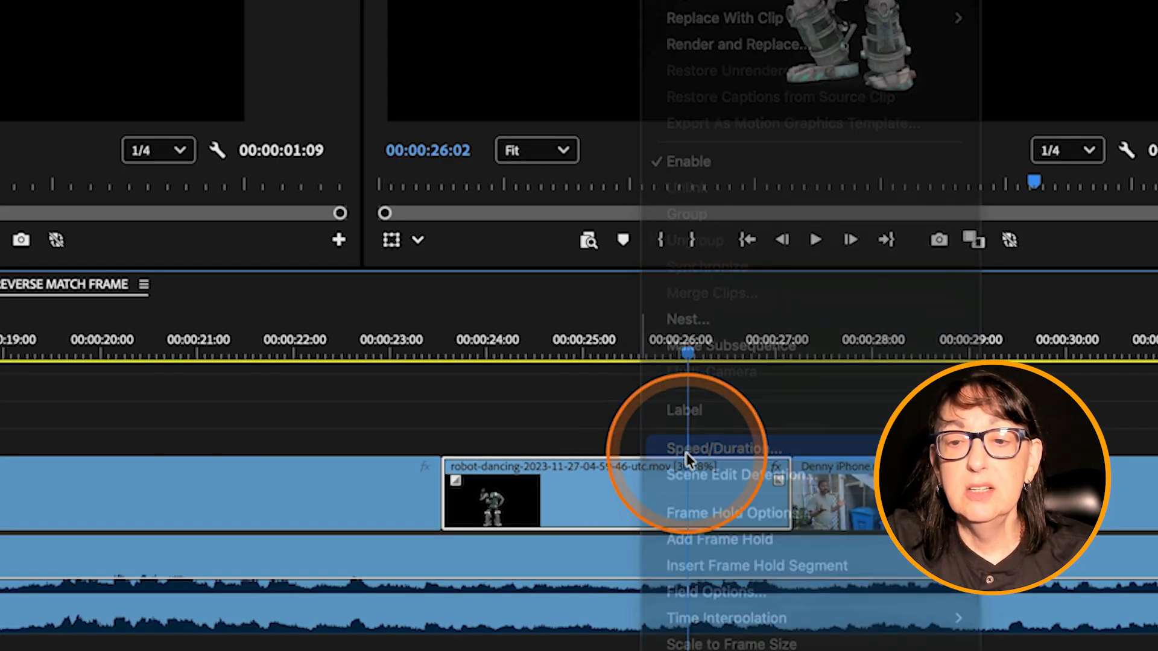
click(686, 454)
click(588, 313)
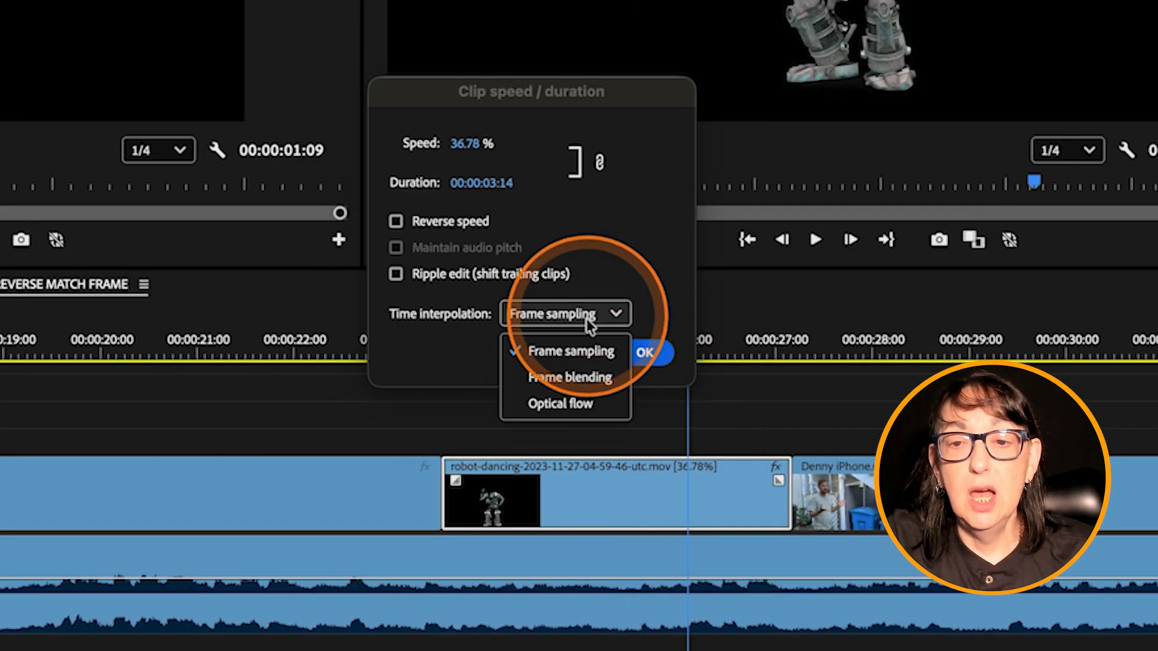
click(588, 402)
click(645, 355)
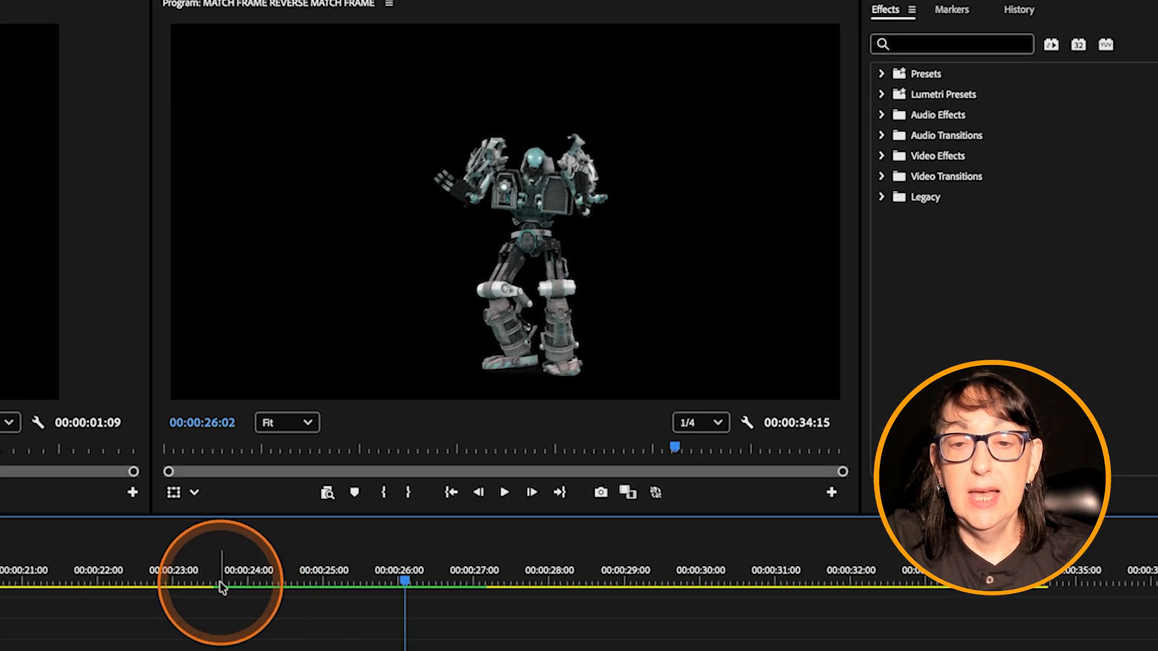
Step: Play the Optical flow version of the robot clip through into the iPhone footage, then return the playhead to 00:00:24:03
click(444, 354)
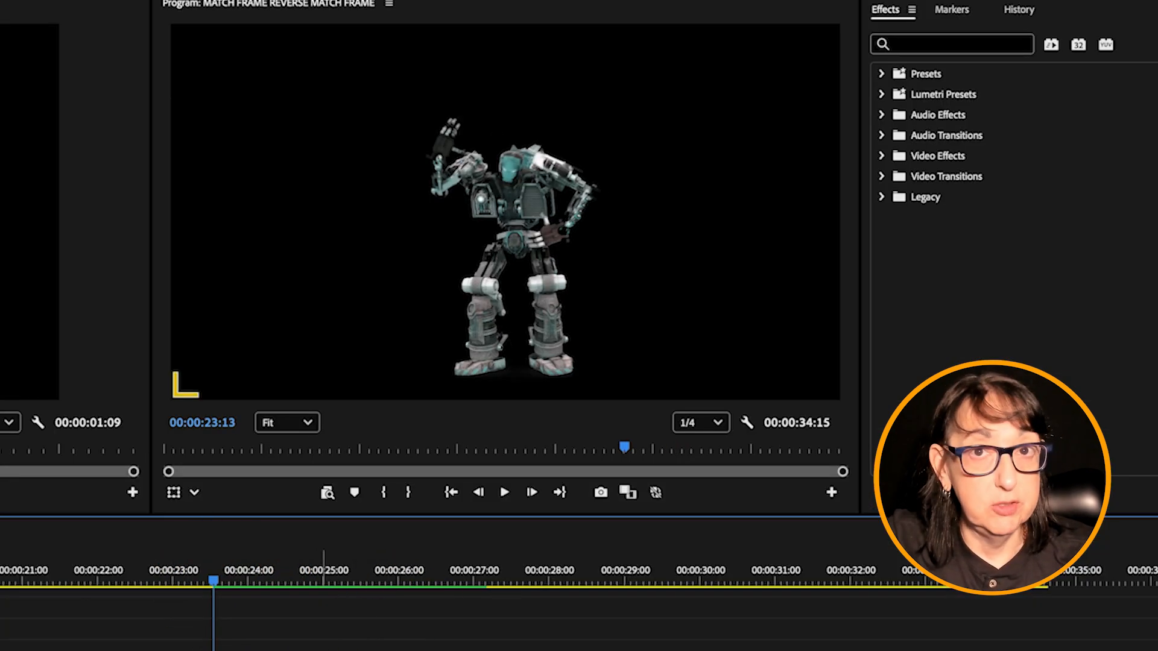
key(space)
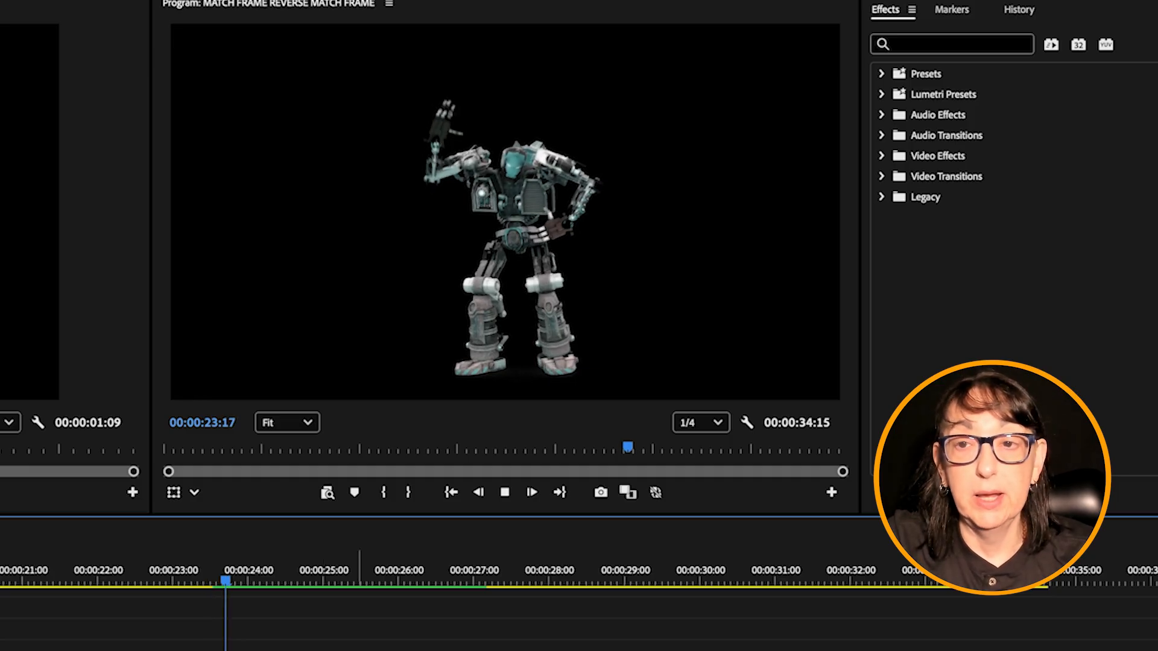
click(439, 615)
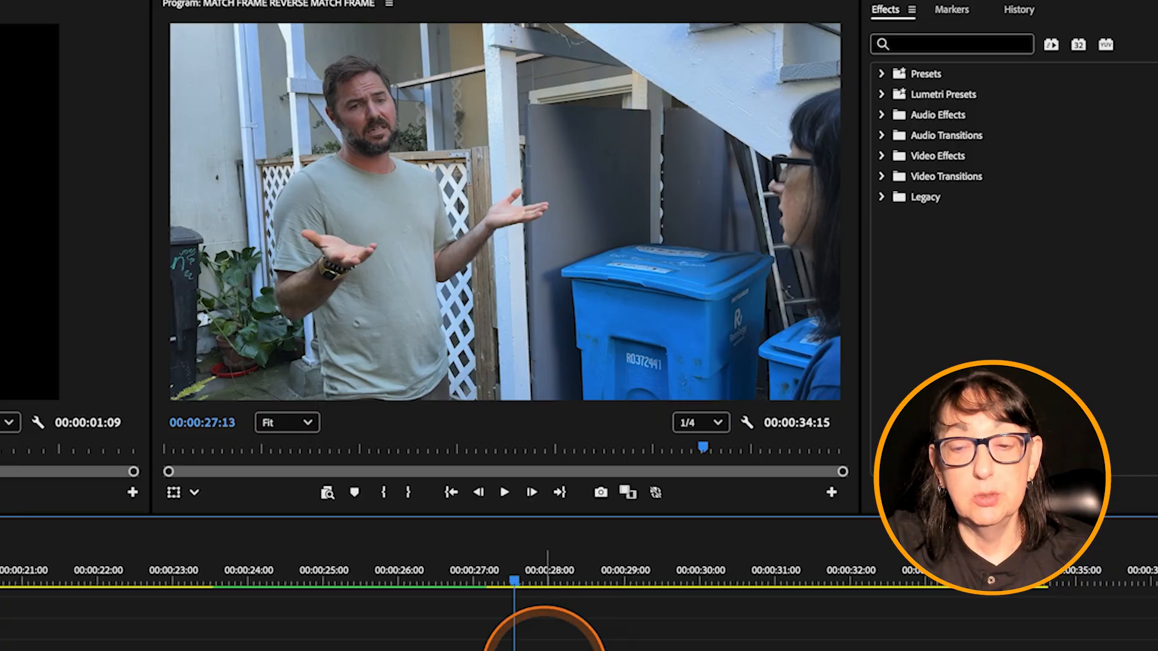
click(257, 576)
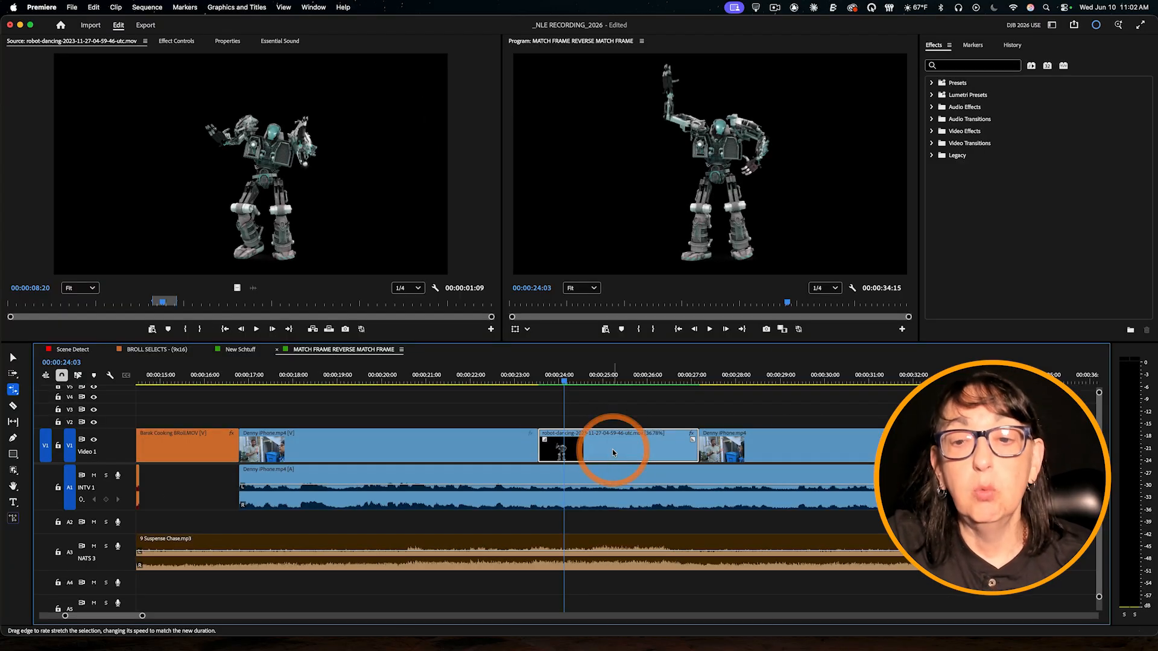
Step: Change the robot clip's time interpolation from Optical flow to another option in its speed/duration settings
right_click(613, 450)
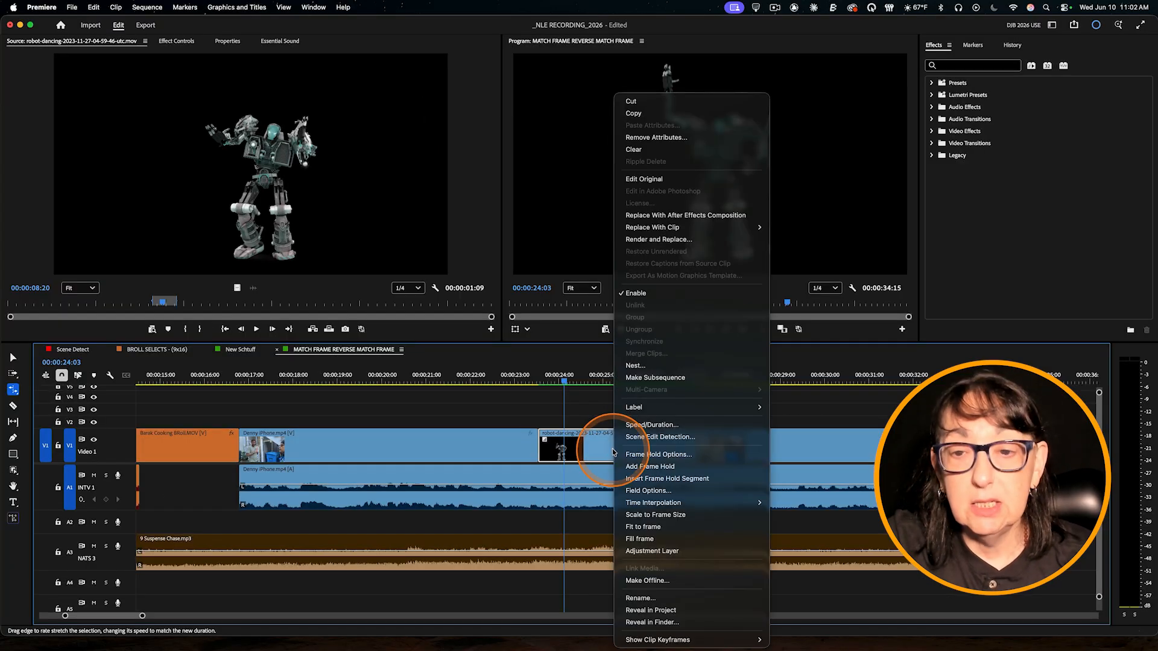
click(639, 425)
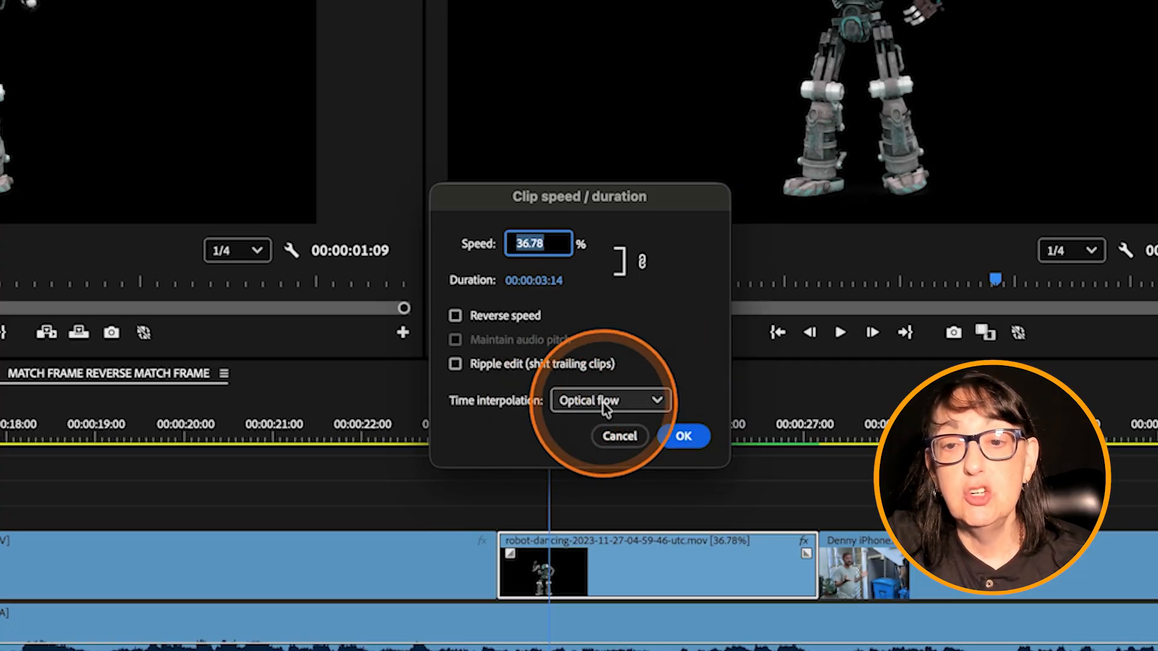
click(631, 380)
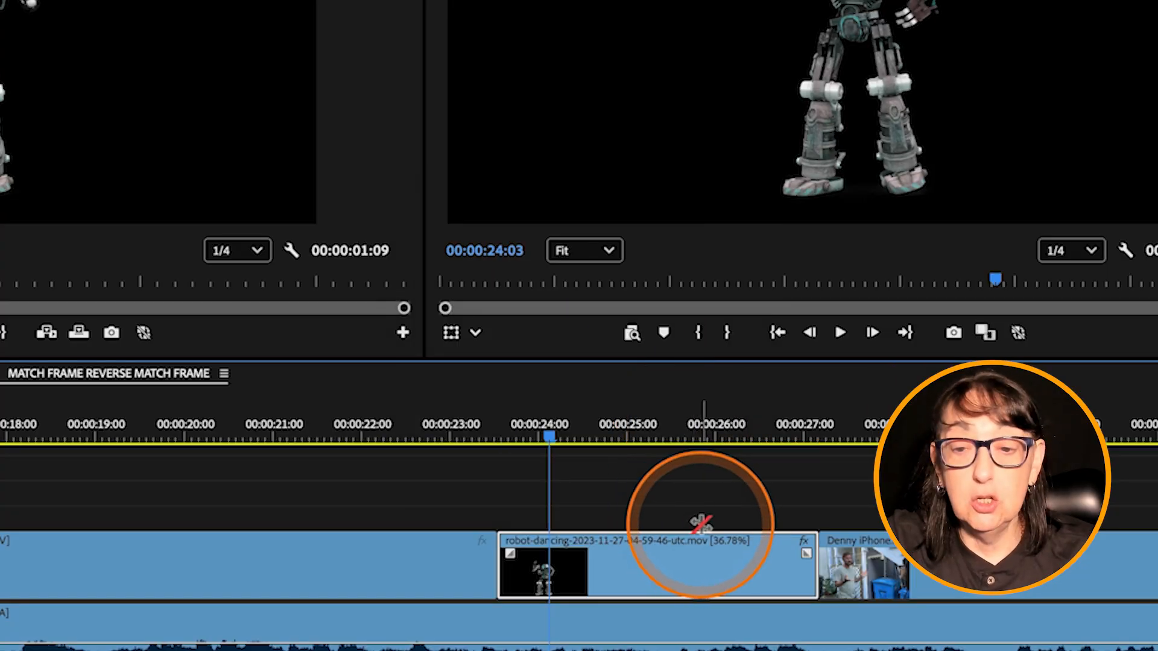
Step: Undo the slow-motion rate stretch on the robot clip in the timeline gap
key(ctrl+z)
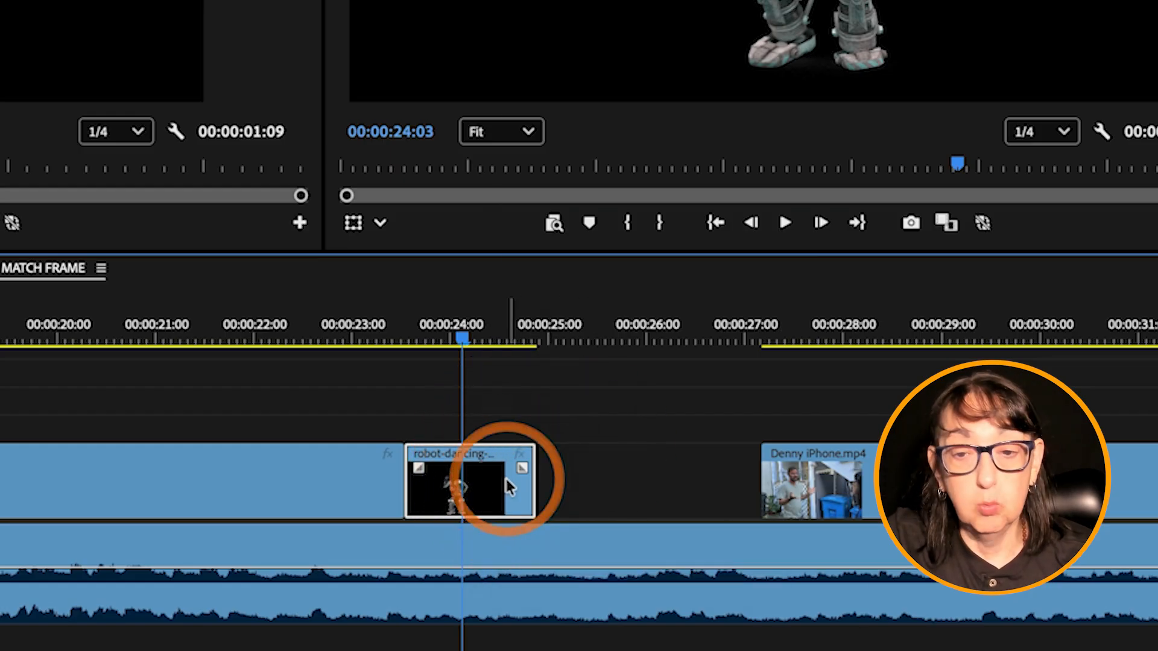
right_click(506, 478)
click(462, 469)
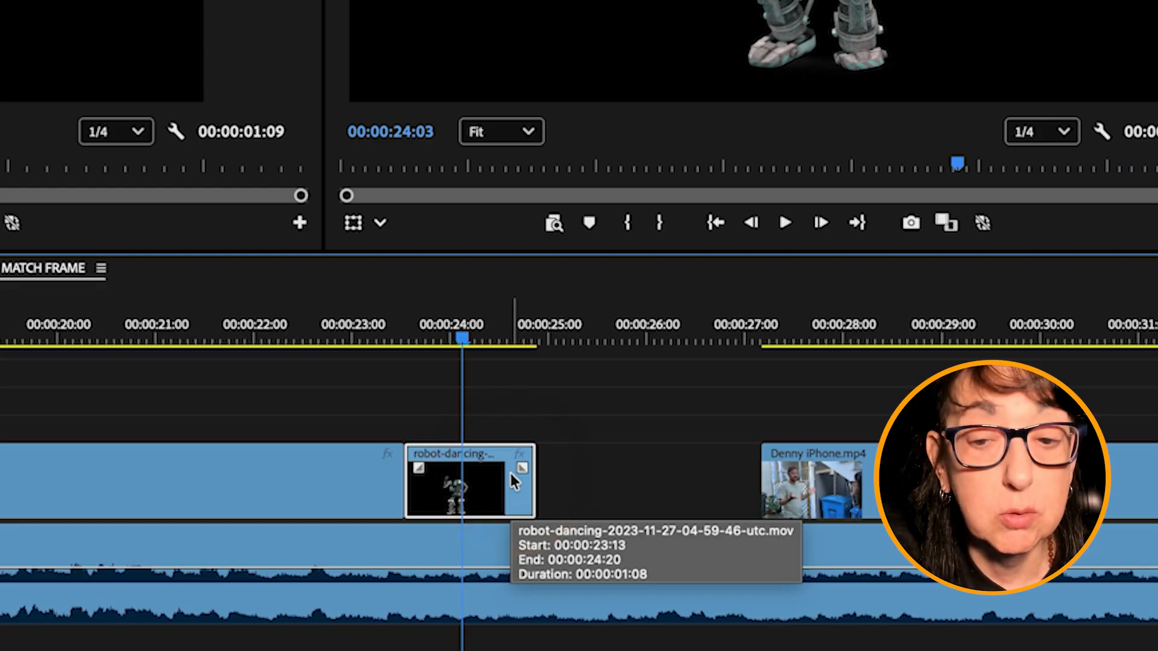
Step: Extend the robot clip to about 7.7 seconds on the track above and rate-stretch its end to the iPhone clip's start, giving 212.64% speed
drag(492, 456, 940, 430)
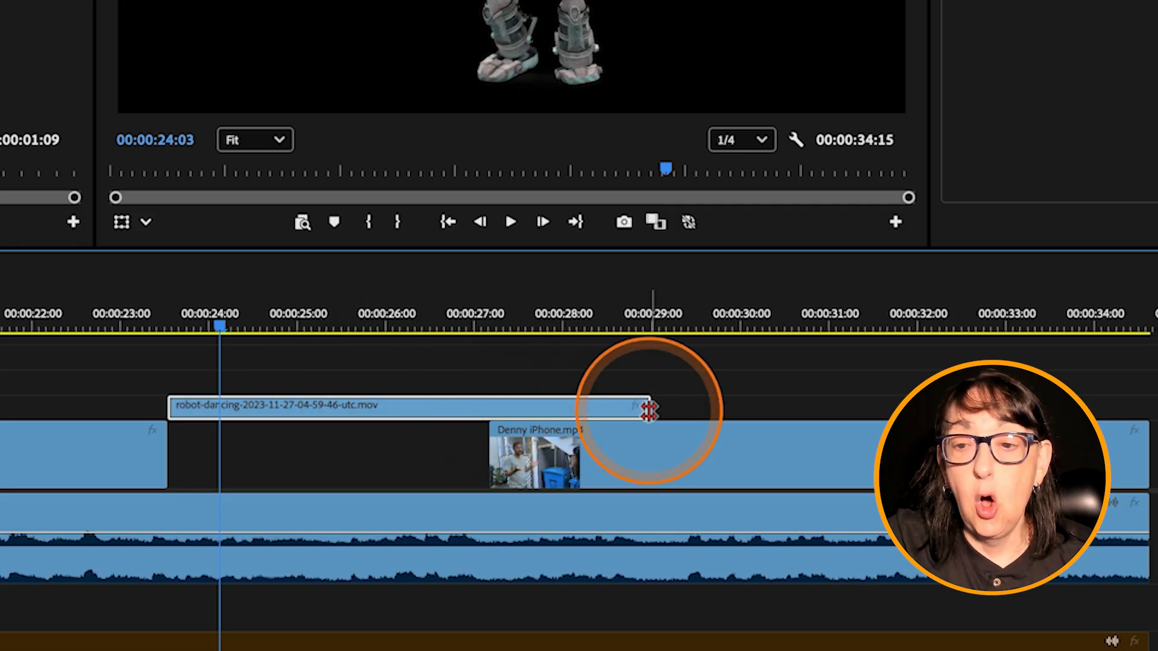
drag(645, 411, 849, 407)
key(super+z)
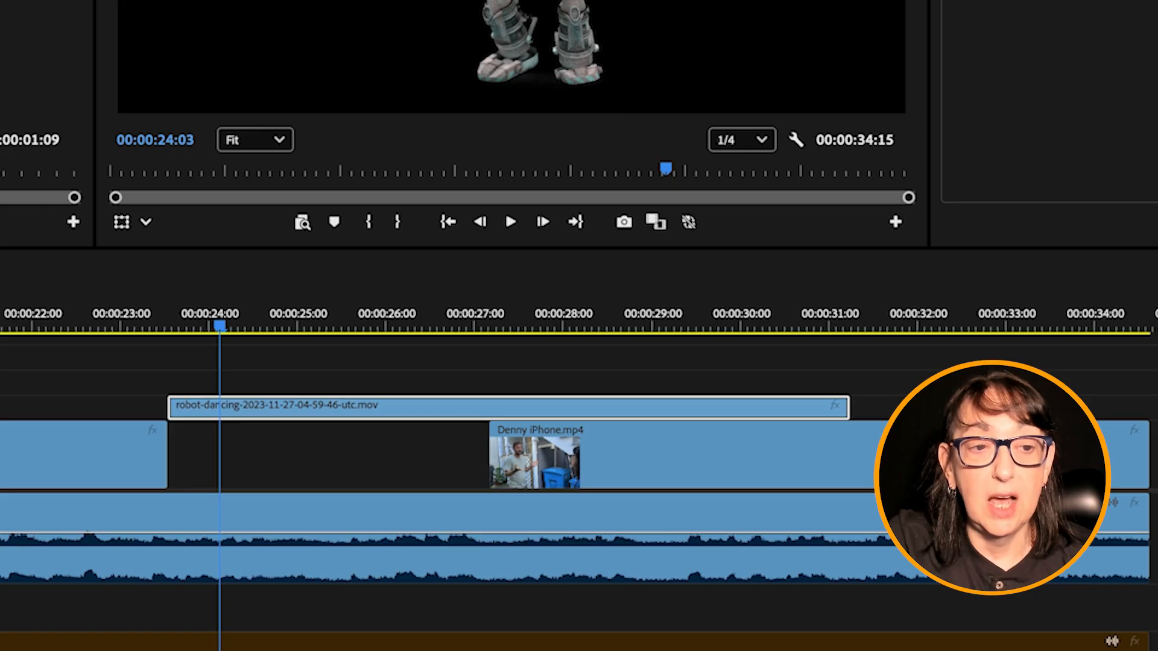
drag(849, 407, 487, 417)
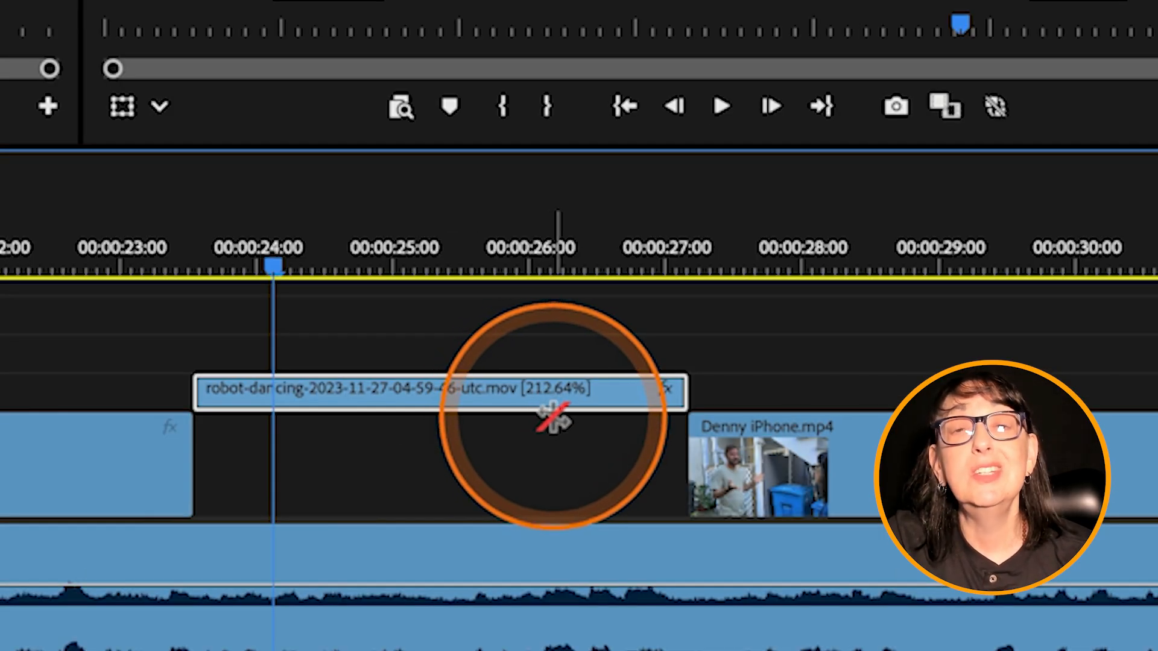
Step: Play part of the sped-up robot clip from its start
click(192, 246)
key(space)
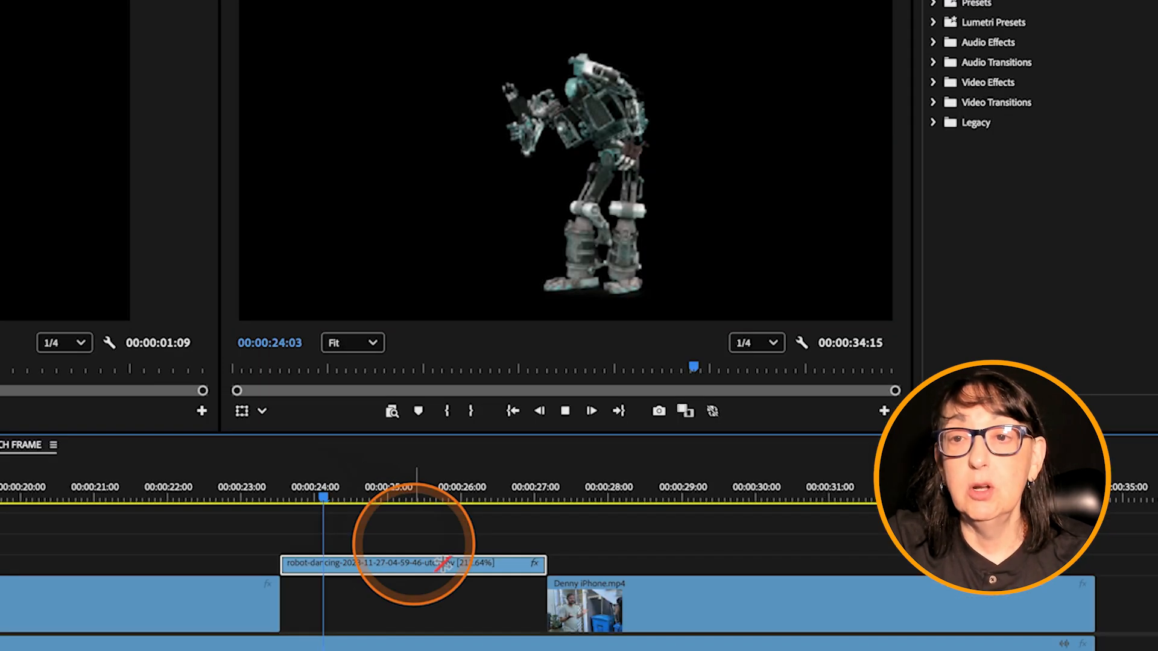
key(space)
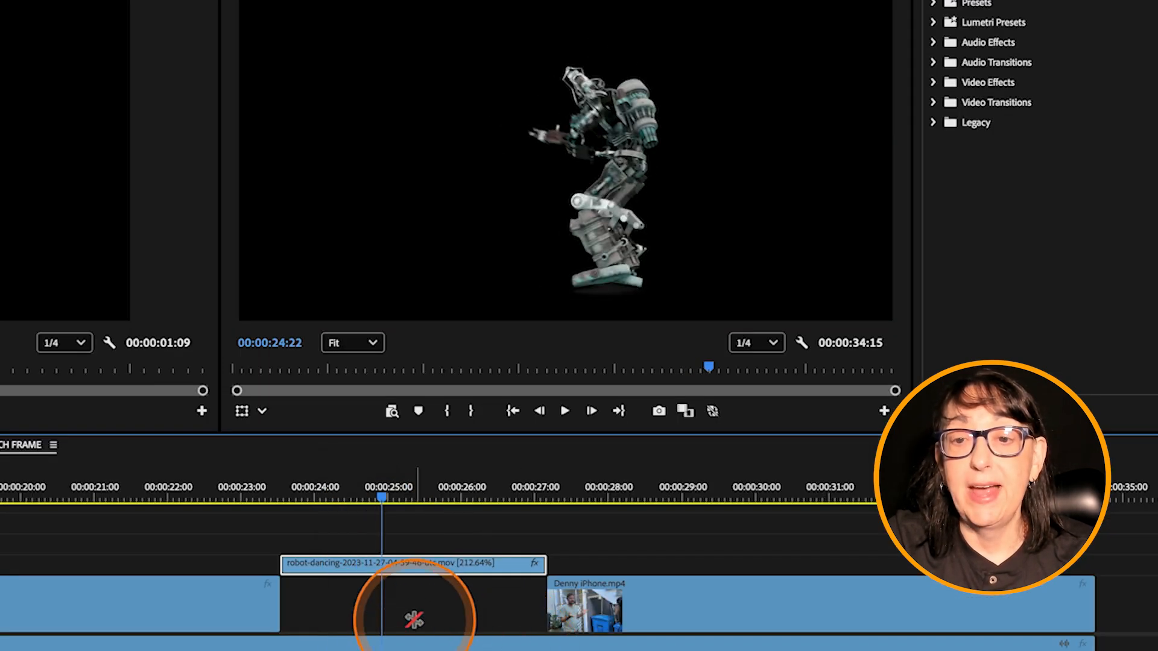
Step: Set the sped-up robot clip's time interpolation to Optical flow in its speed/duration settings and render the section
right_click(407, 565)
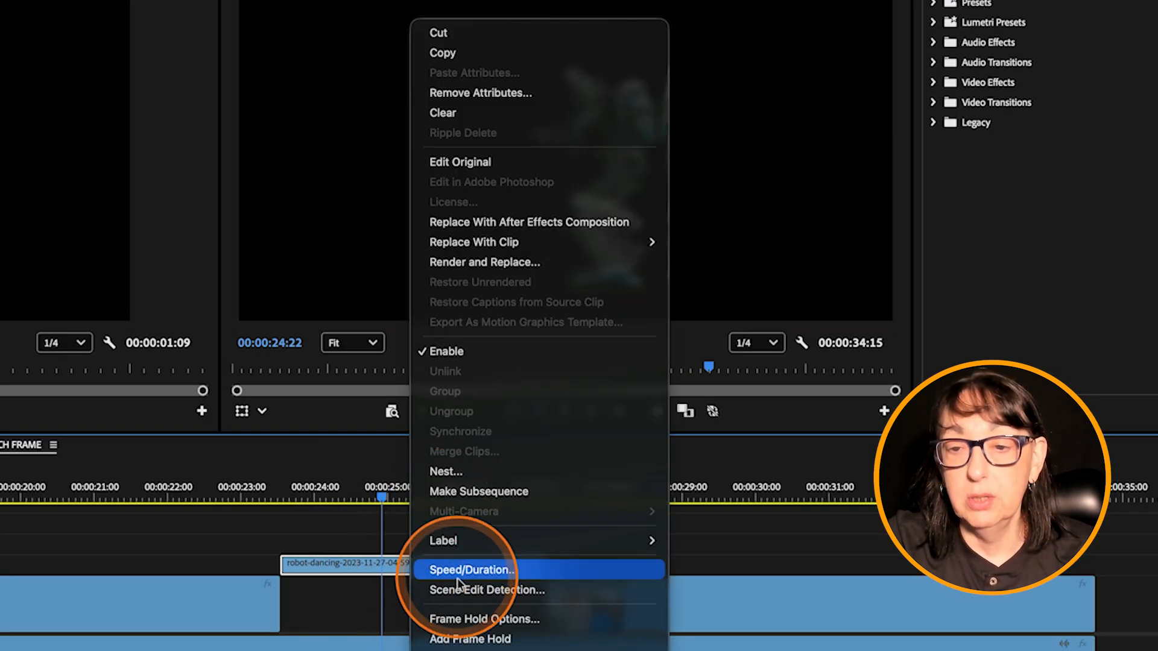
click(472, 569)
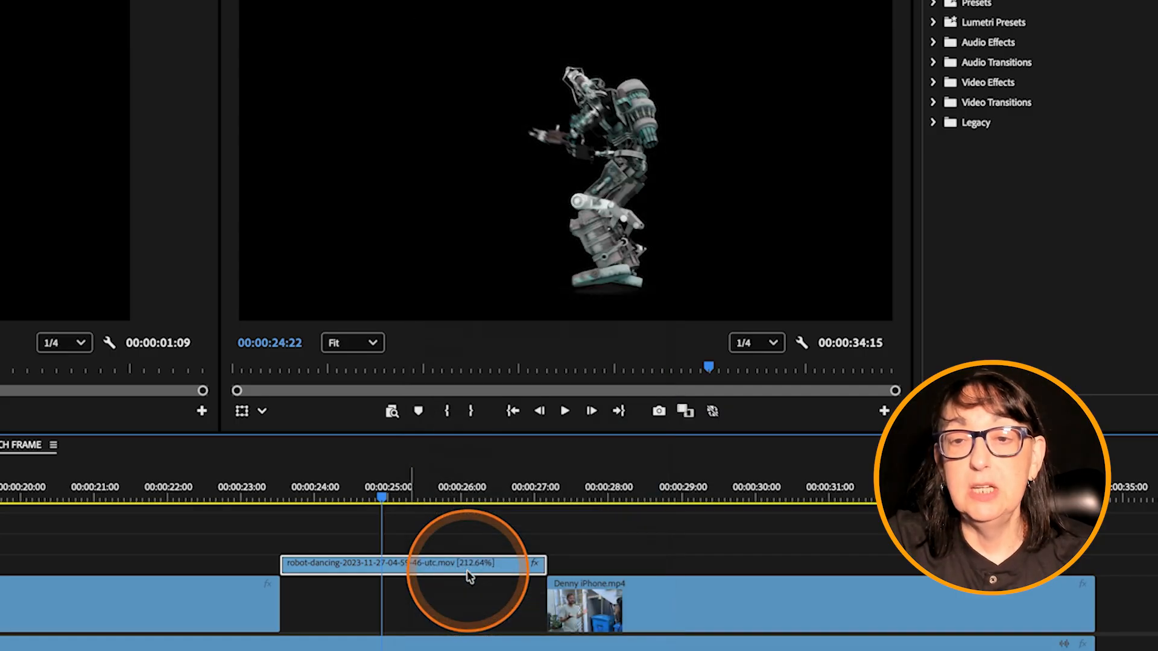
click(374, 467)
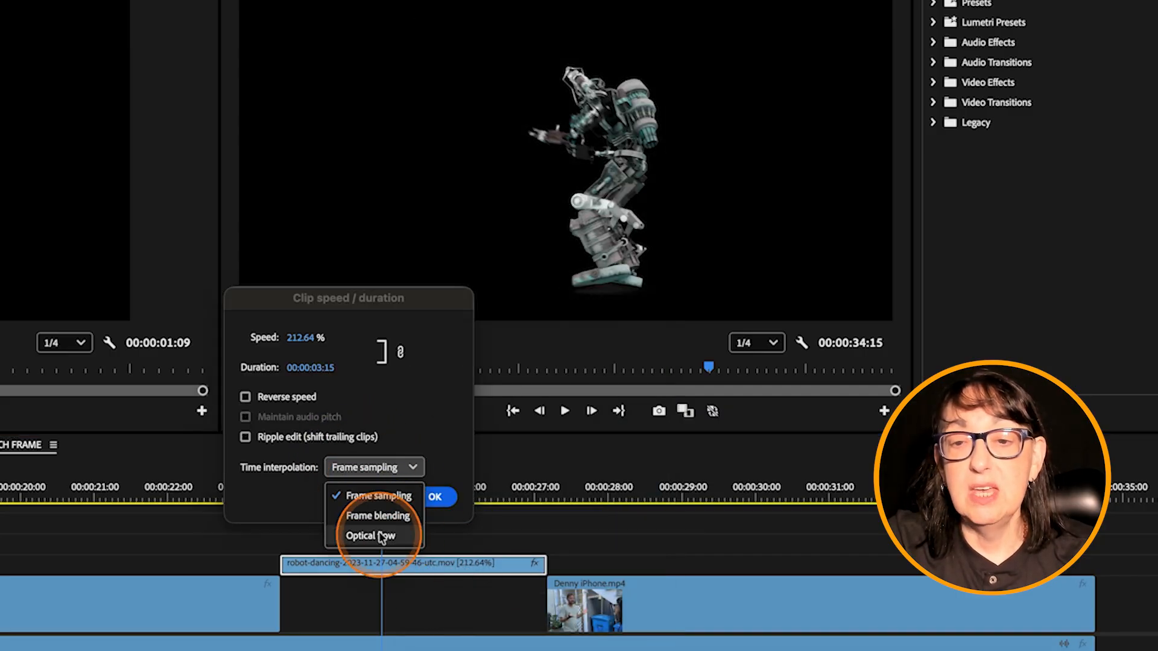
click(362, 533)
click(433, 498)
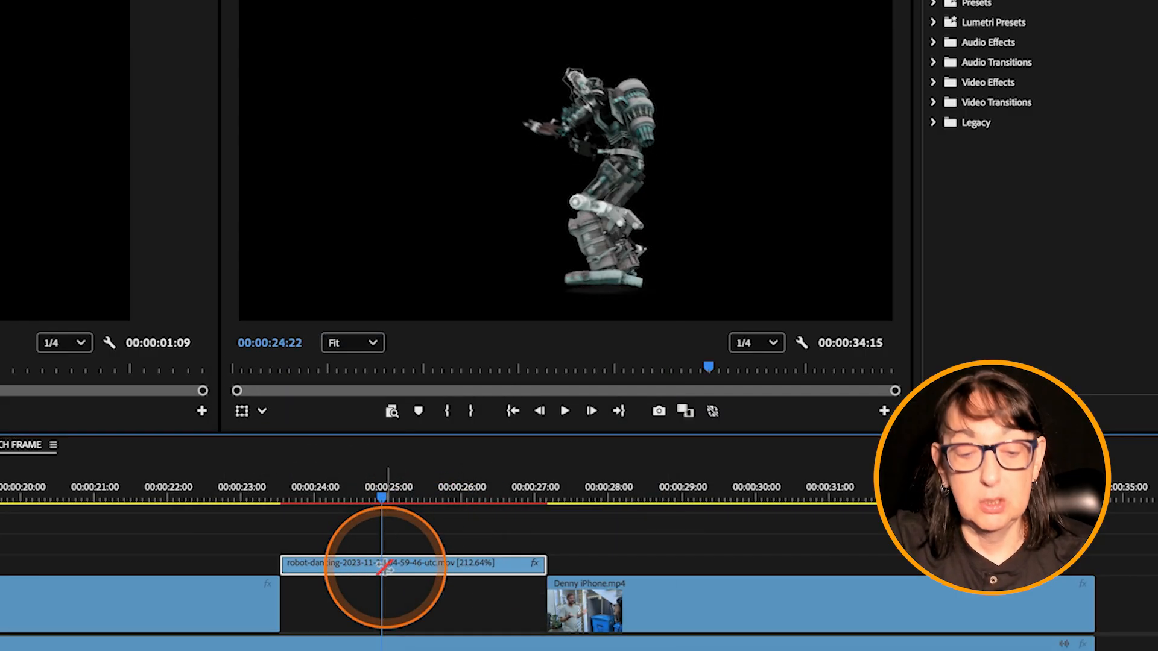
key(Return)
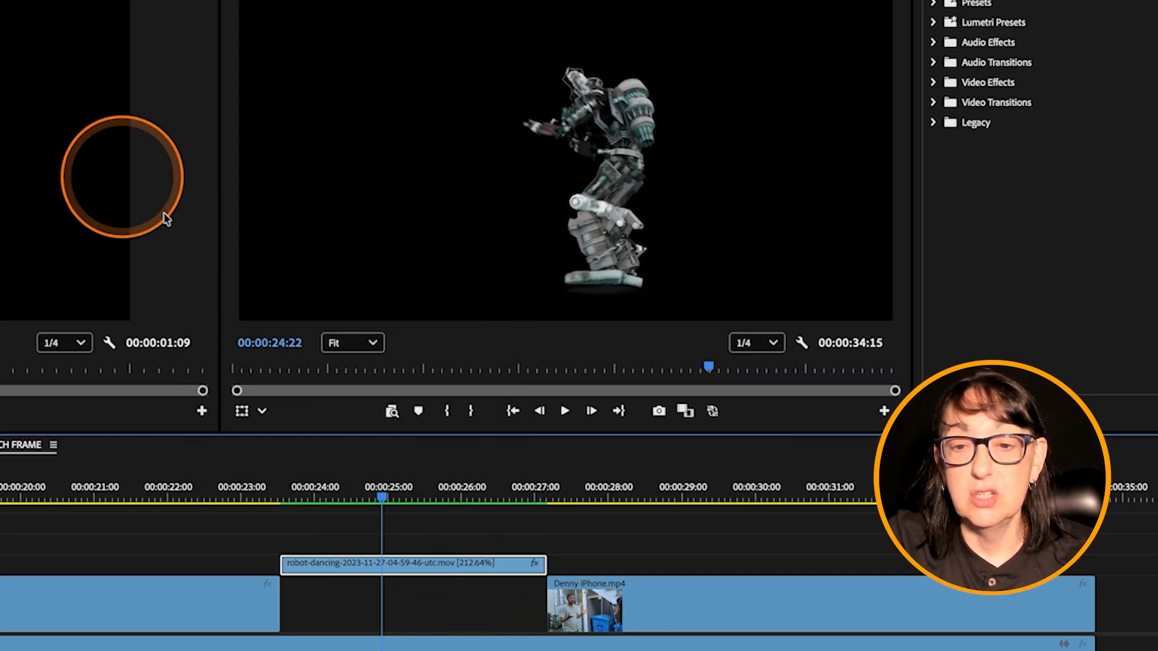
Step: Play the rendered Optical flow version of the sped-up robot clip from 00:00:23:13
drag(302, 504, 280, 498)
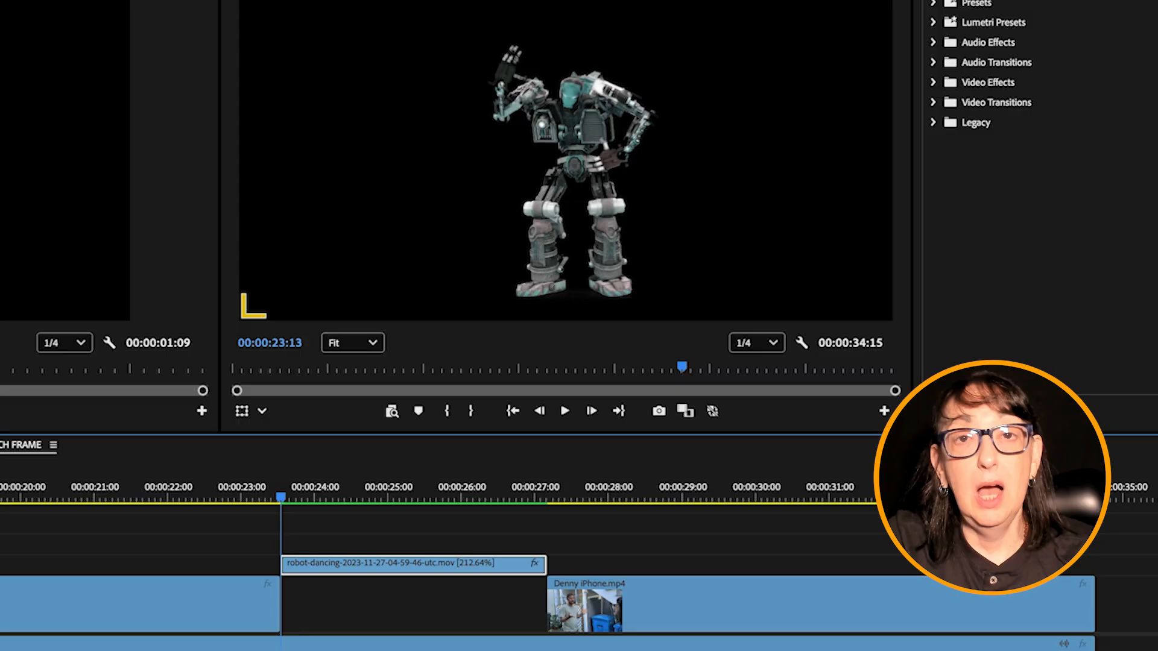
key(space)
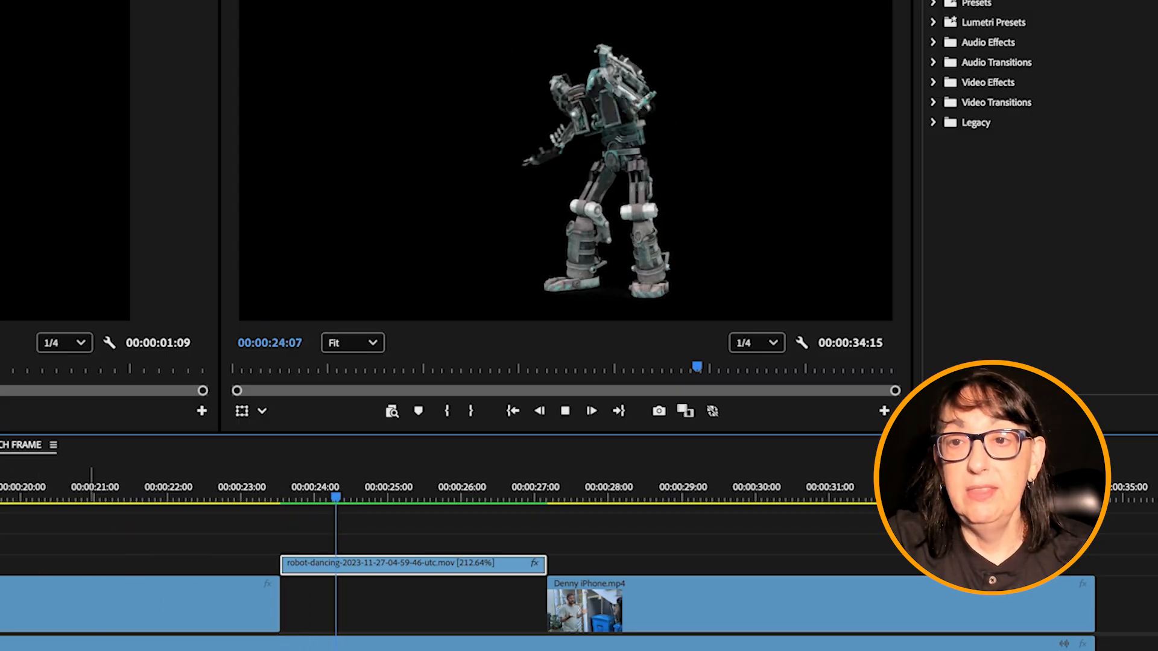
key(space)
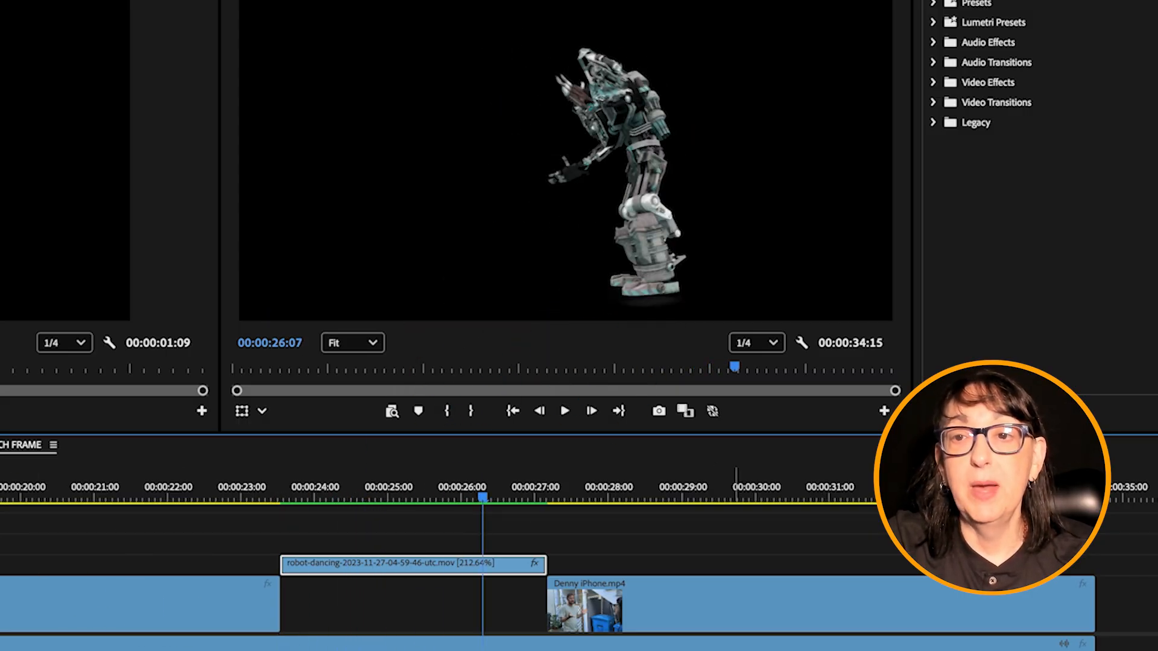
Step: Reduce the robot clip to its original short length and undo its move to the track above
drag(547, 565, 378, 564)
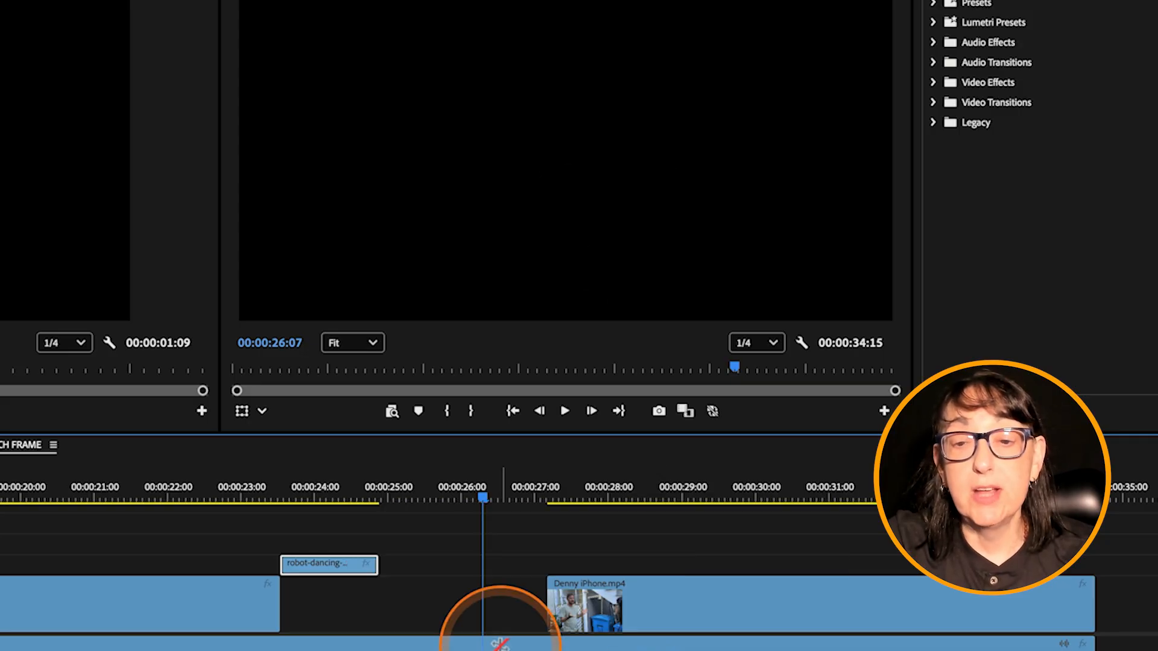
key(ctrl+z)
key(ctrl+z)
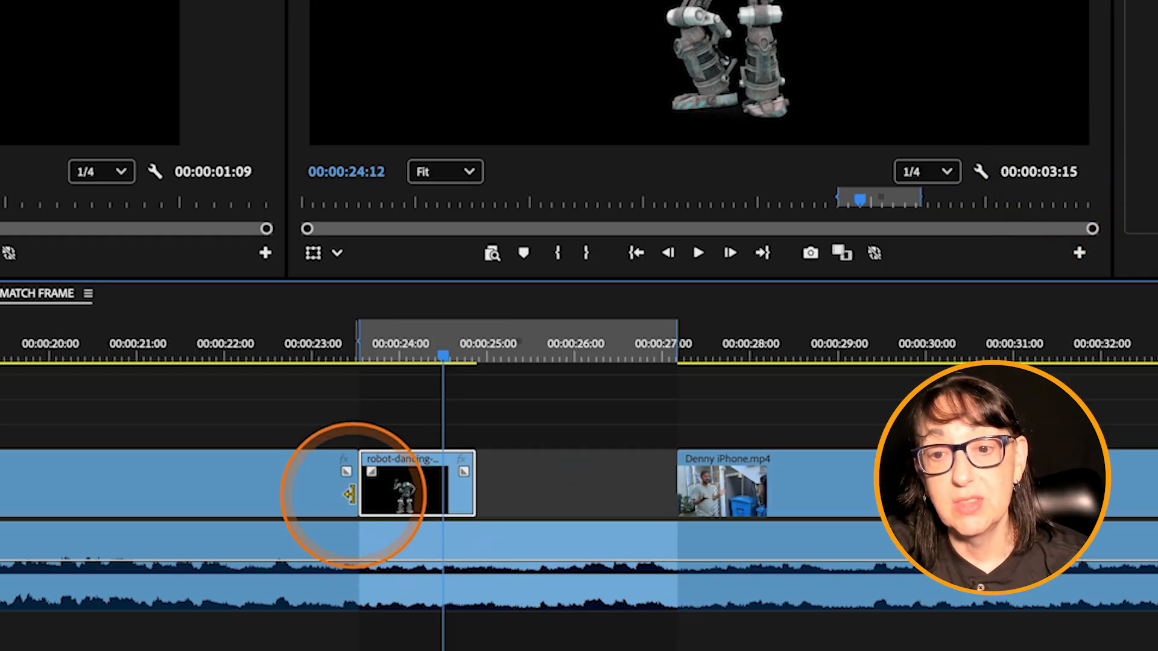
Step: Try a 50% speed on the robot clip in its speed/duration settings and undo the change
right_click(437, 476)
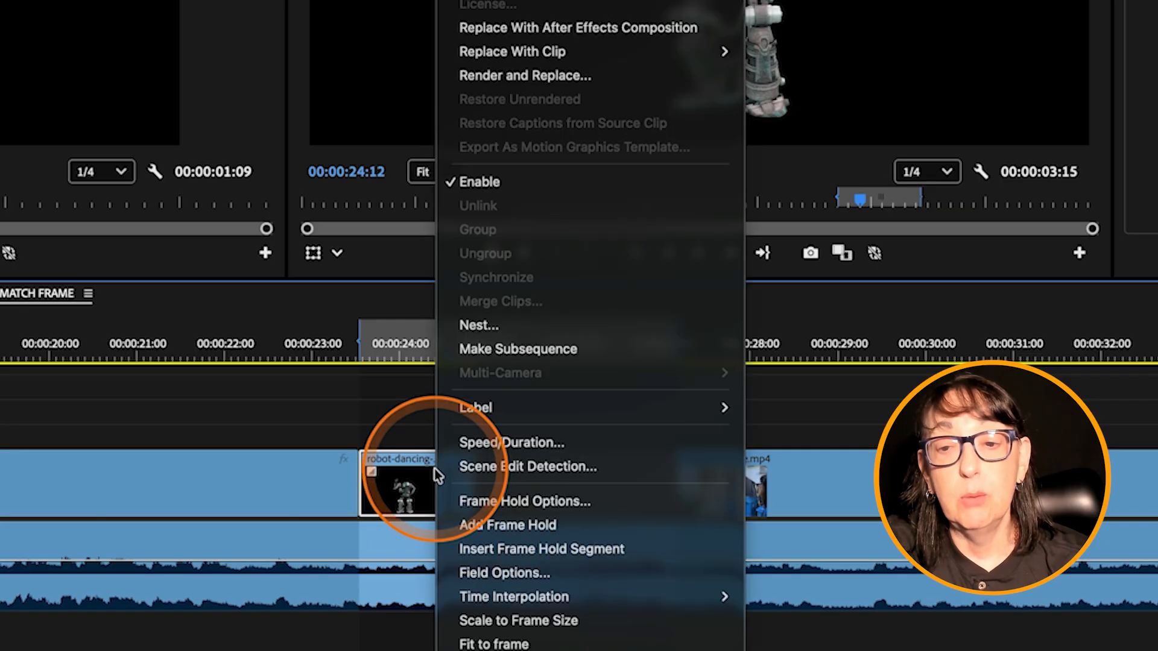
click(492, 443)
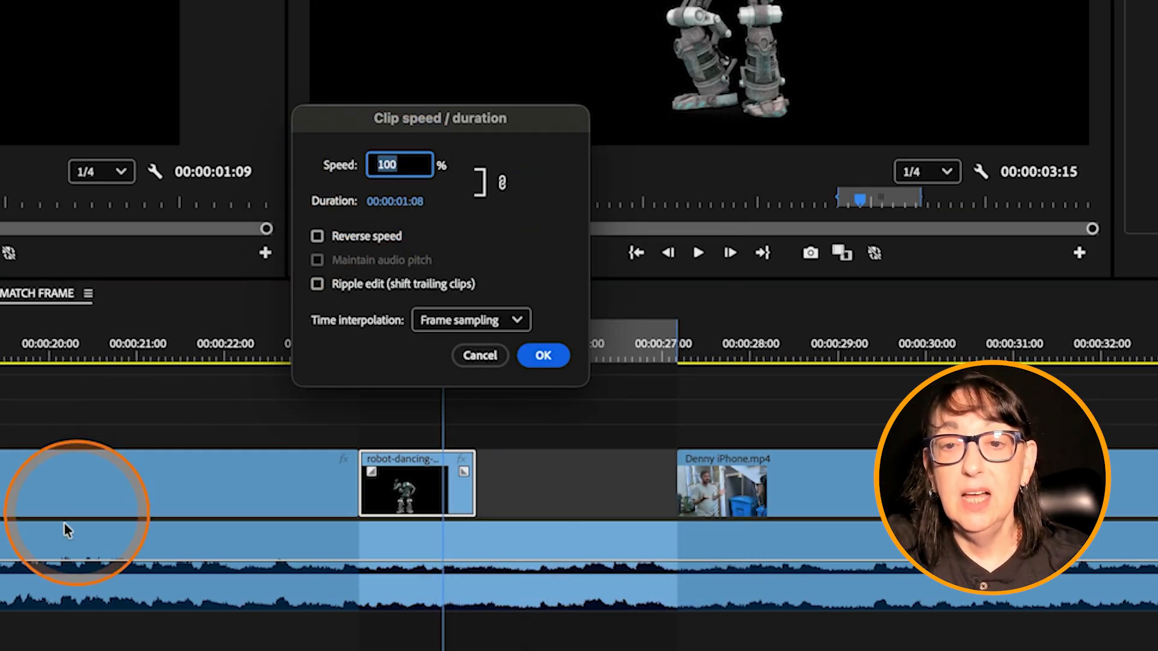
text(50)
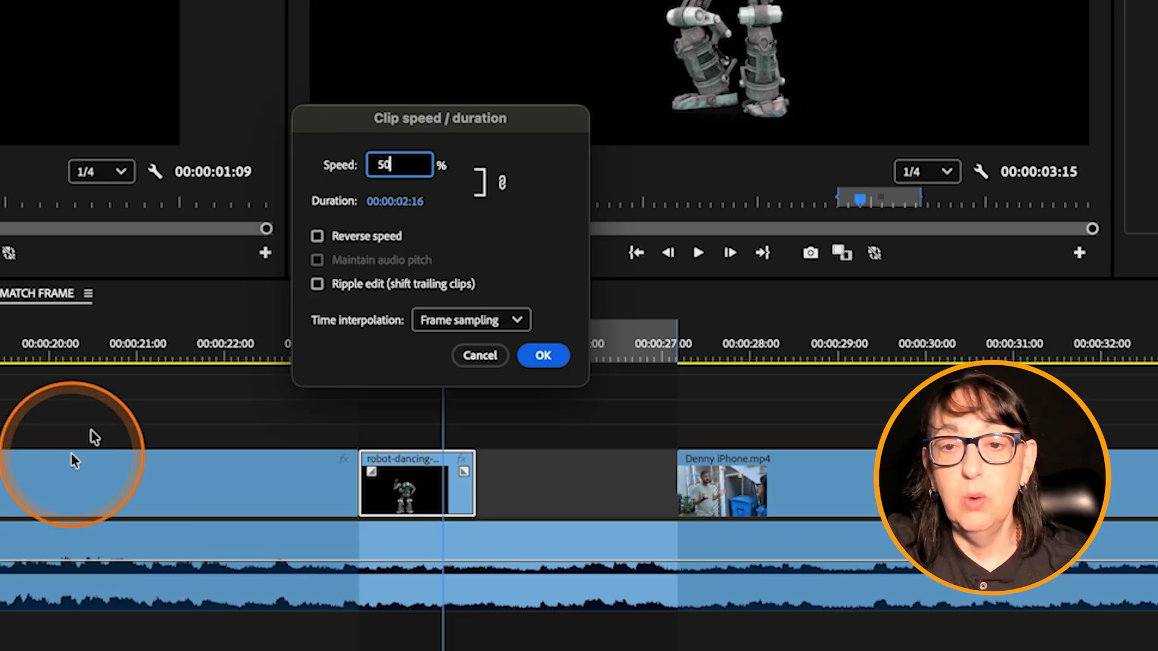
click(540, 357)
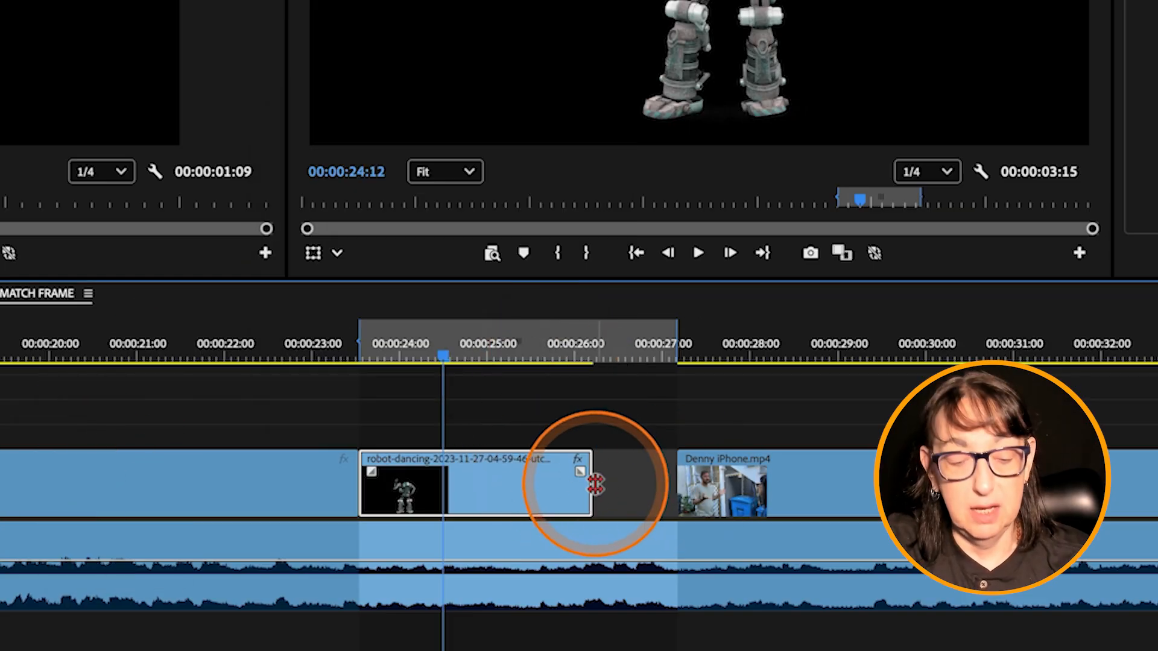
key(ctrl+z)
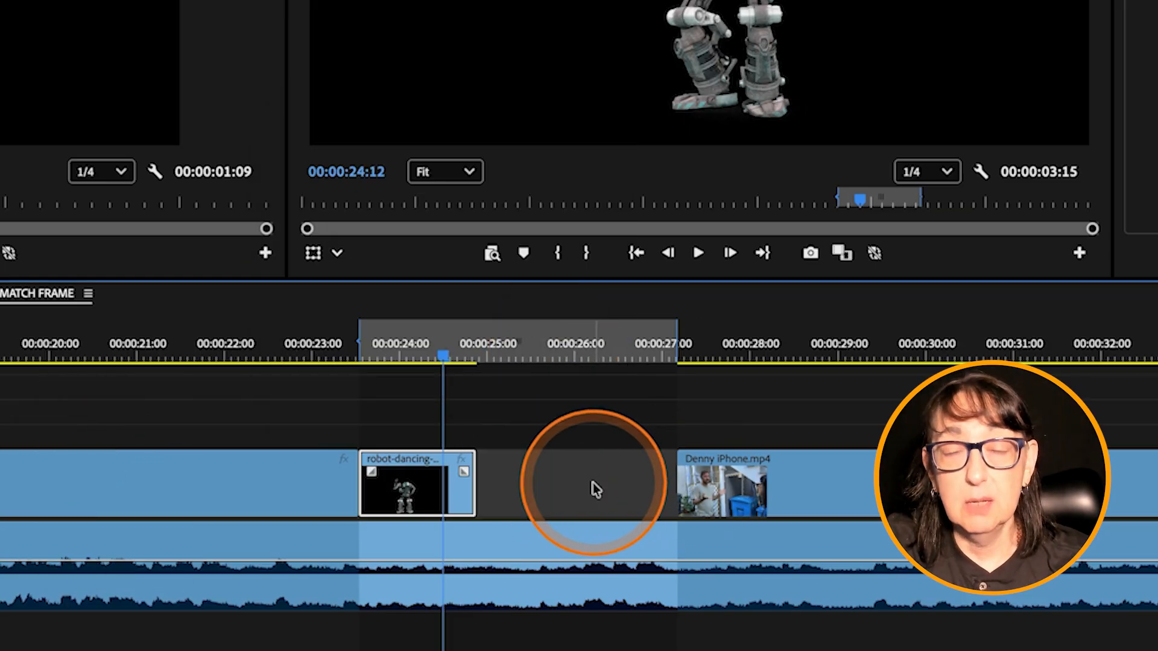
Step: Set the robot clip's duration to 00:00:03:15 in its speed/duration settings to match the marked gap
right_click(422, 482)
click(470, 450)
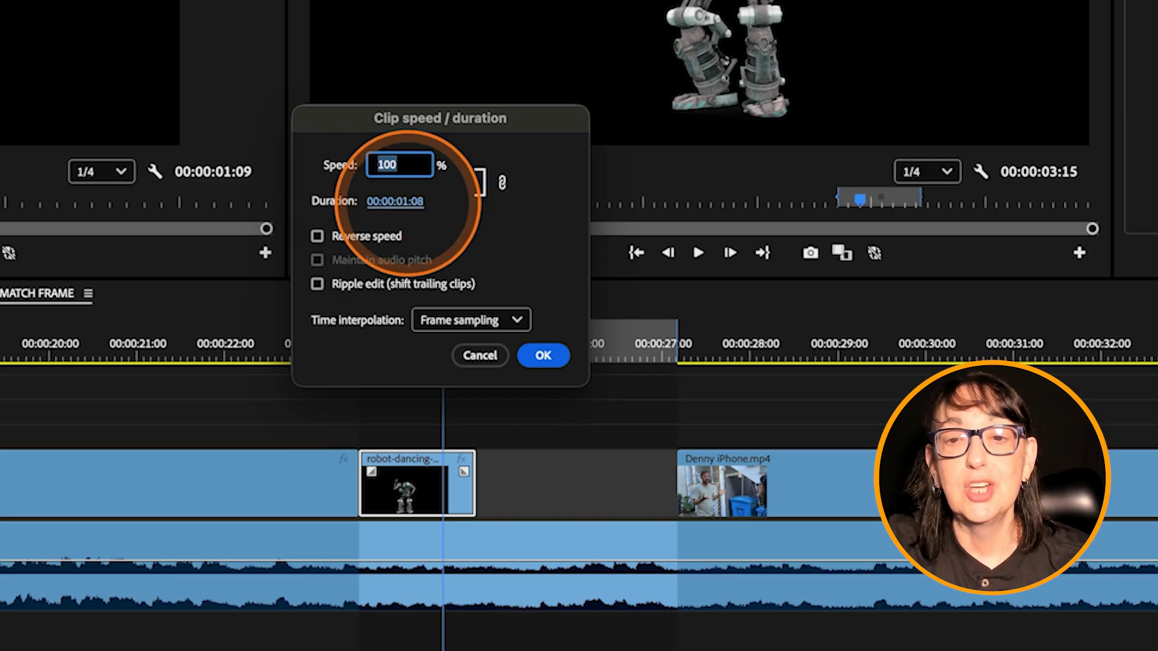
click(401, 201)
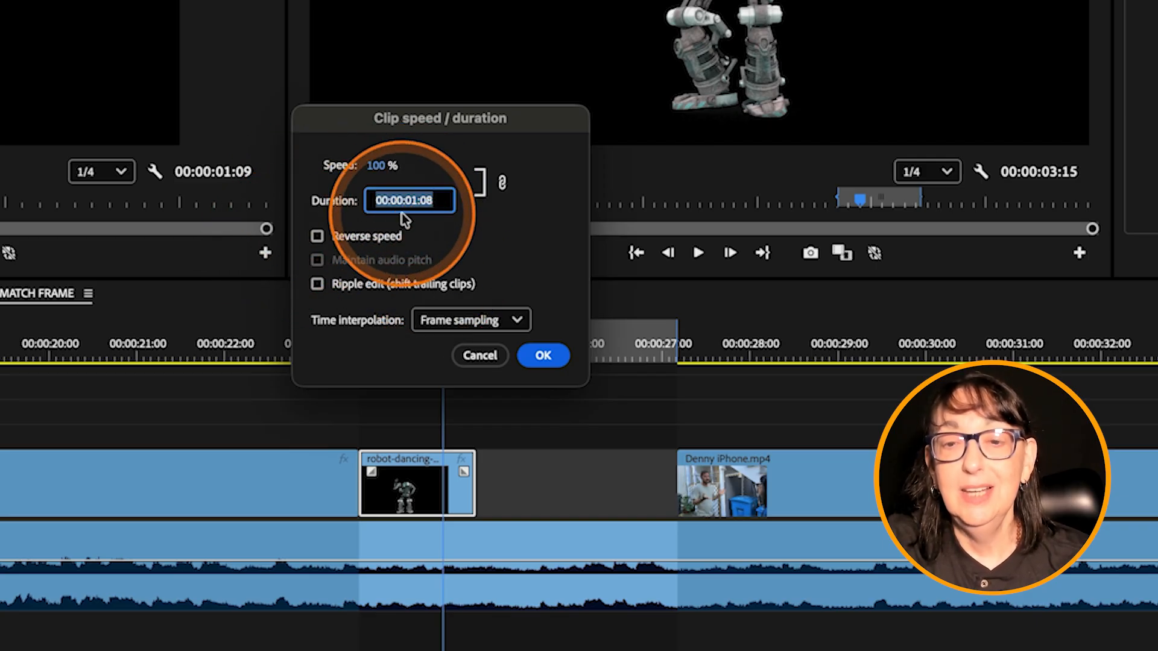
text(315)
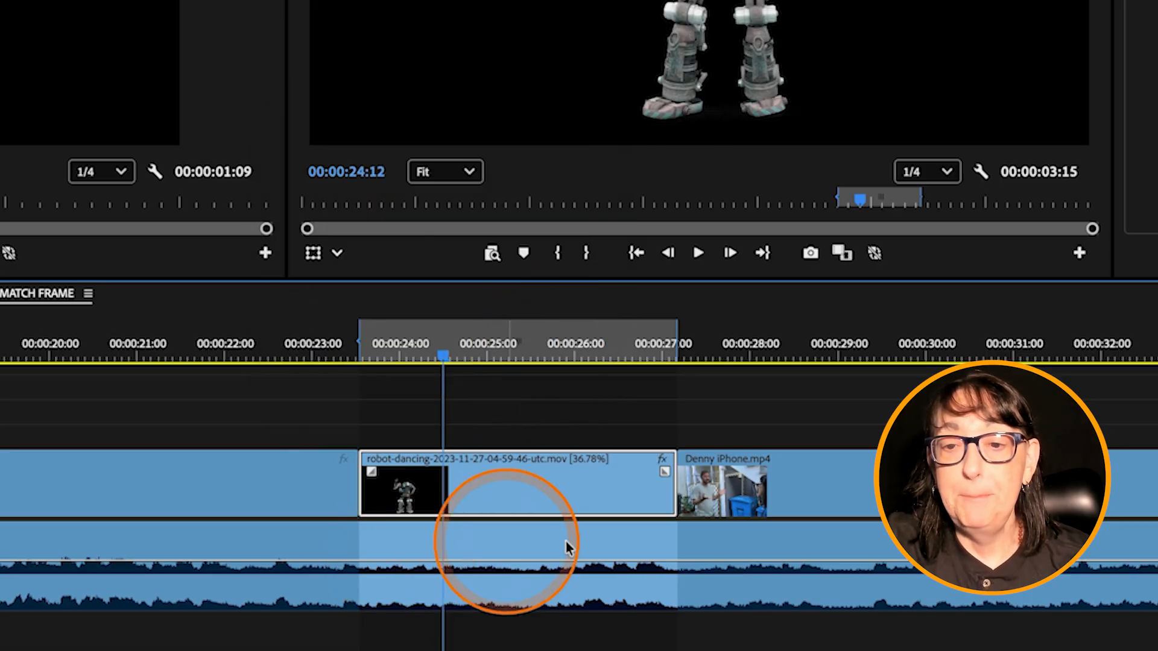
Step: Change the slowed robot clip's time interpolation to Optical flow in its speed/duration settings
right_click(511, 487)
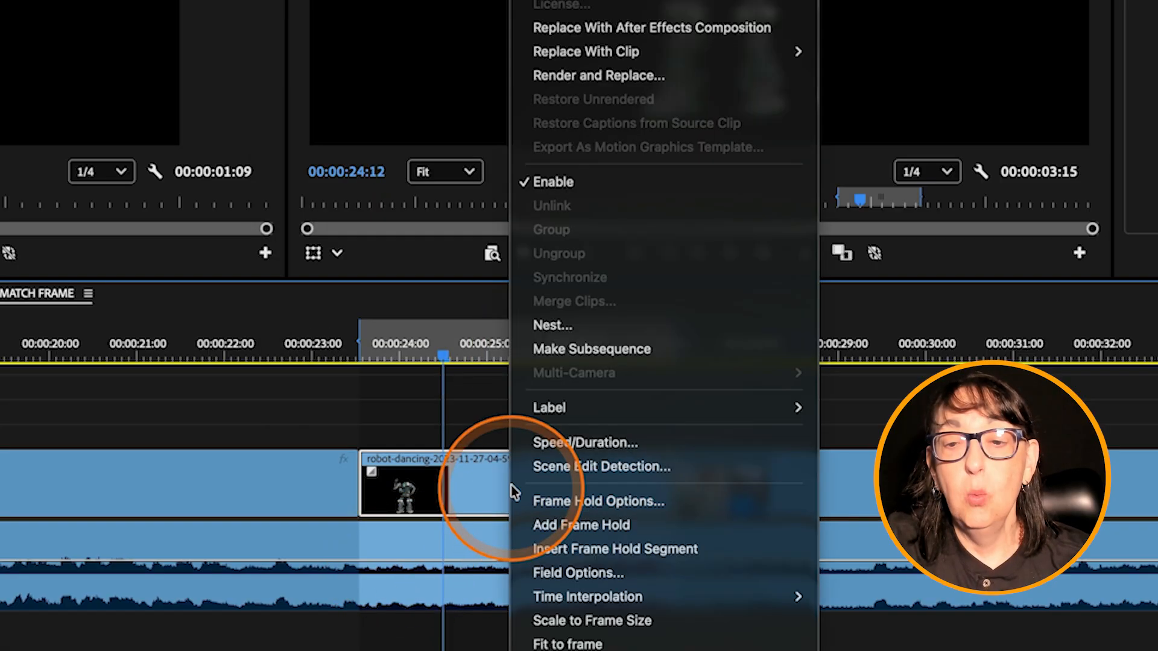
click(559, 443)
click(435, 331)
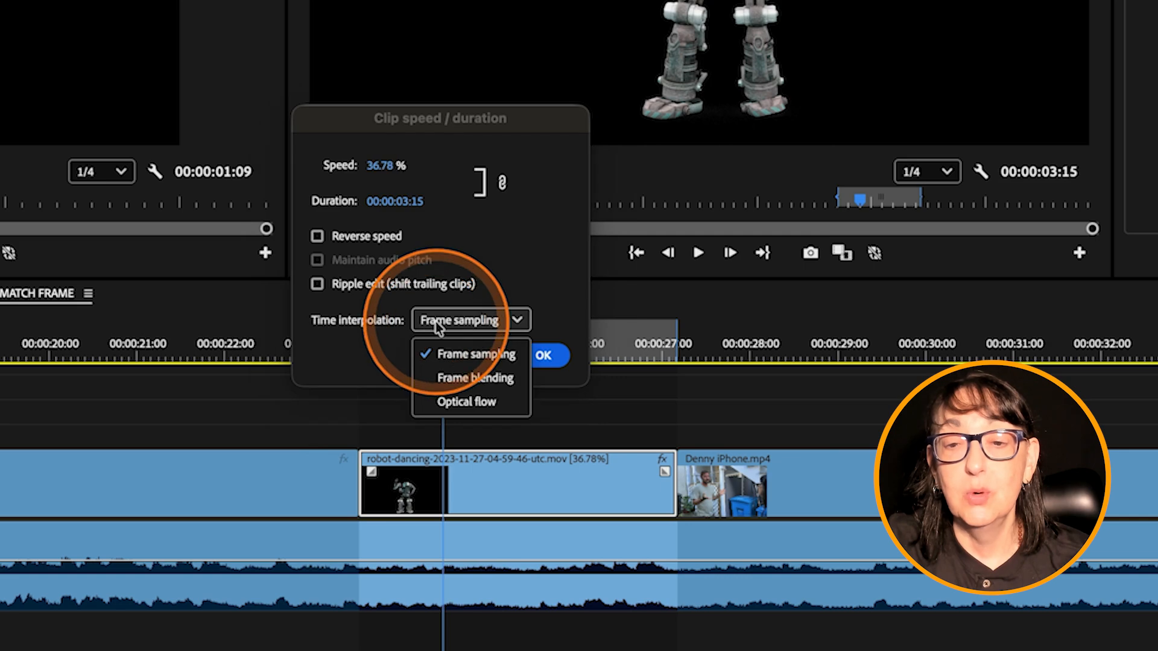
click(458, 400)
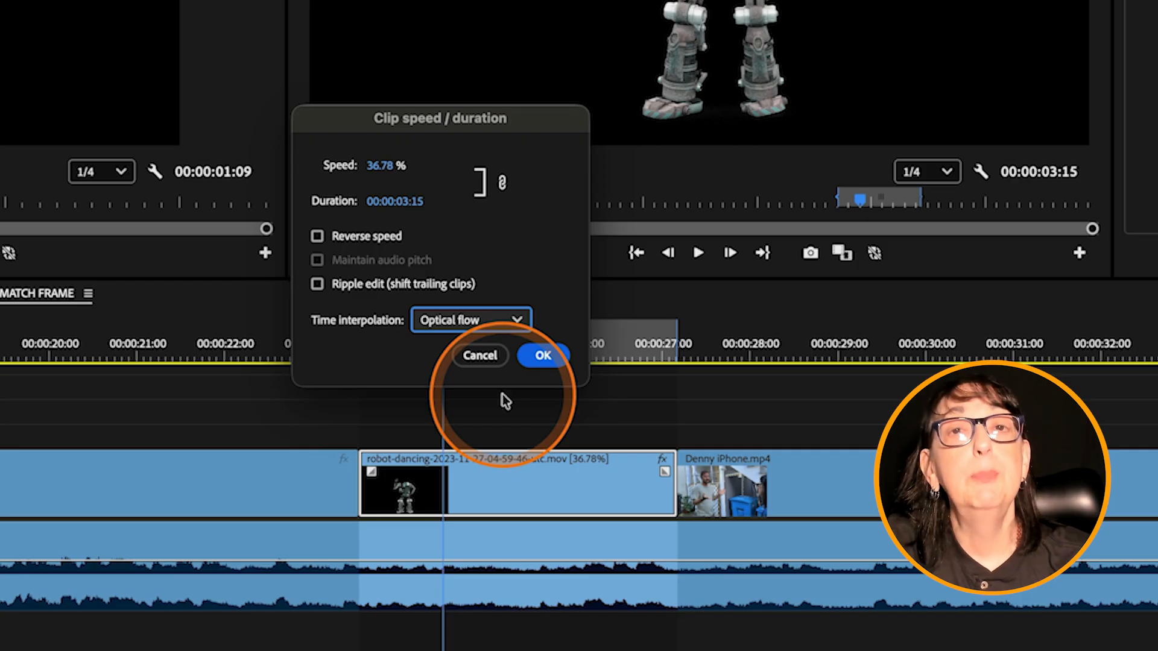
click(487, 323)
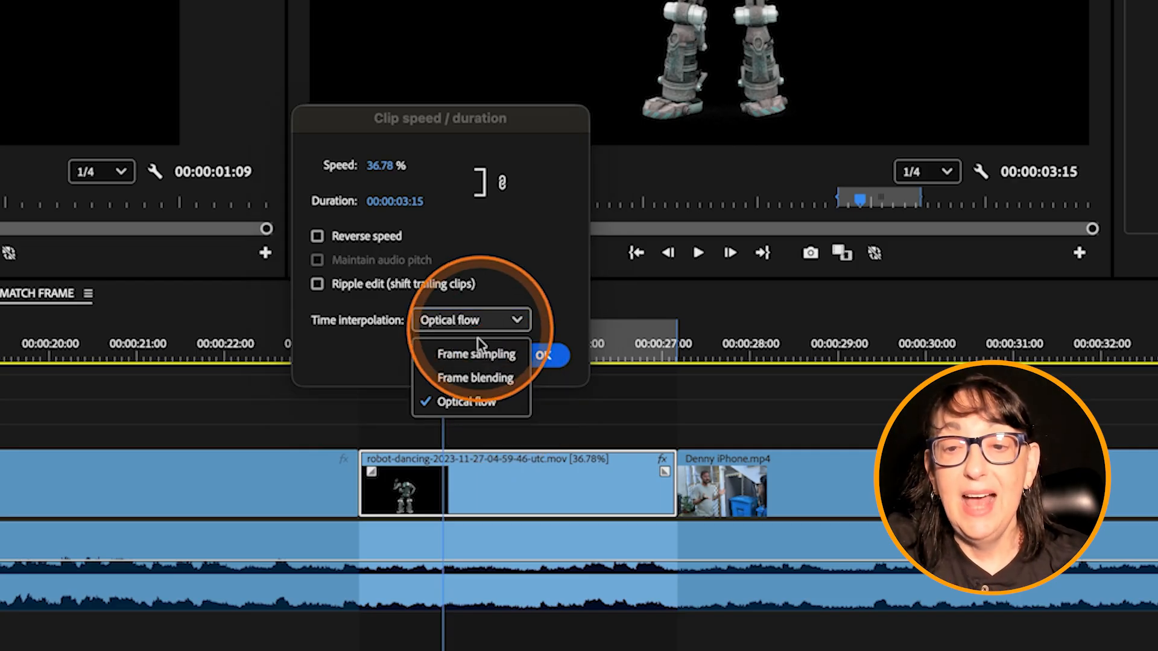
click(547, 360)
Step: Play the slowed robot clip with Optical flow from its start at 00:00:23:13
drag(455, 346, 366, 374)
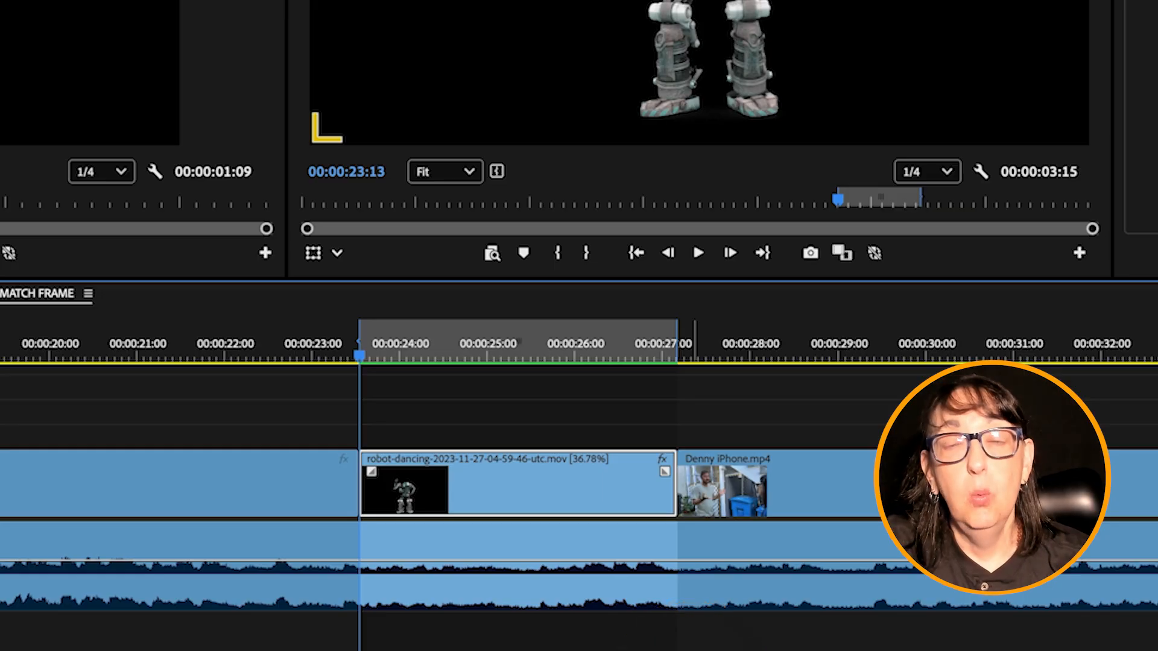
key(space)
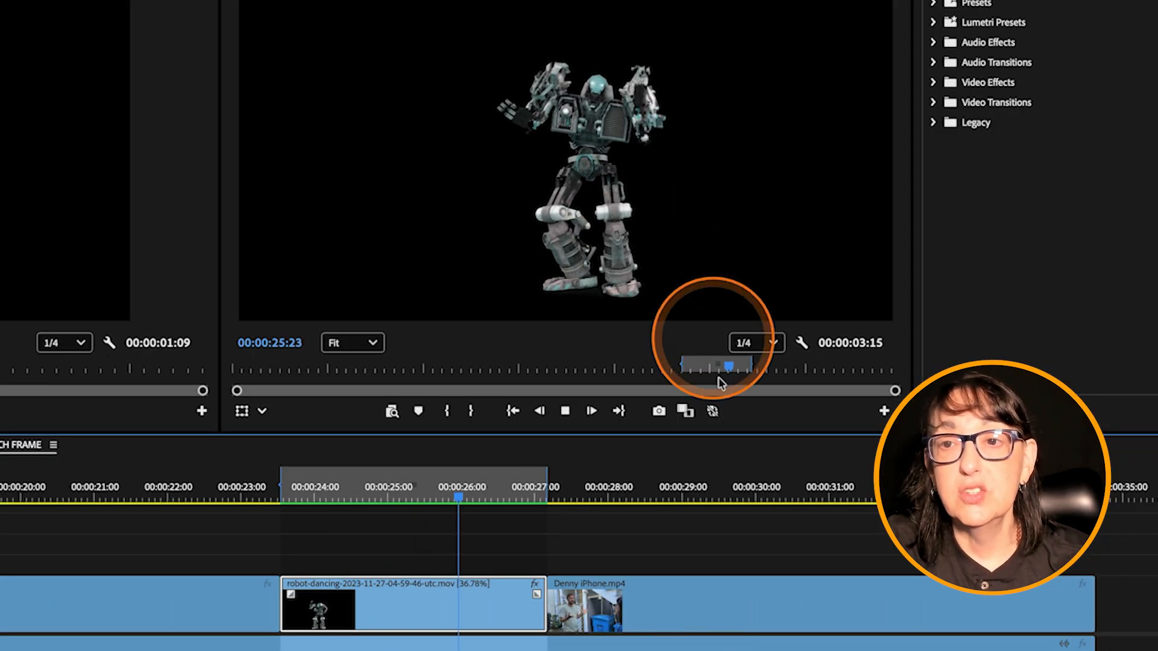
key(space)
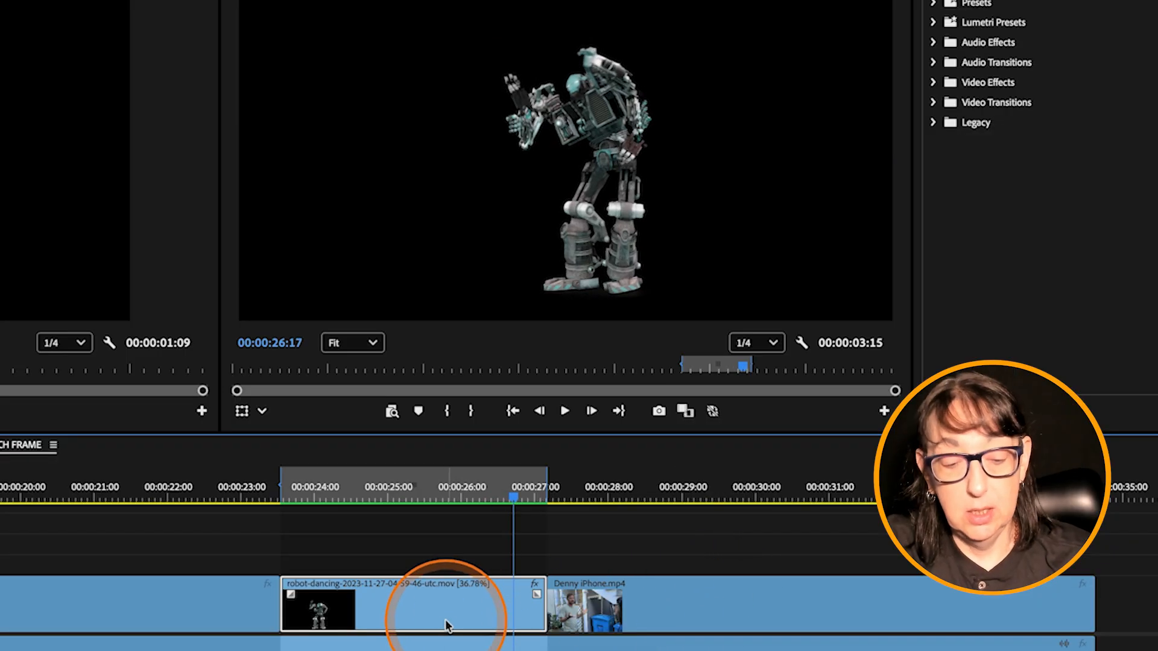
Step: Undo the robot clip's Optical flow and duration changes, and re-enter a duration of 3:15 in its speed/duration settings
click(451, 490)
key(super+z)
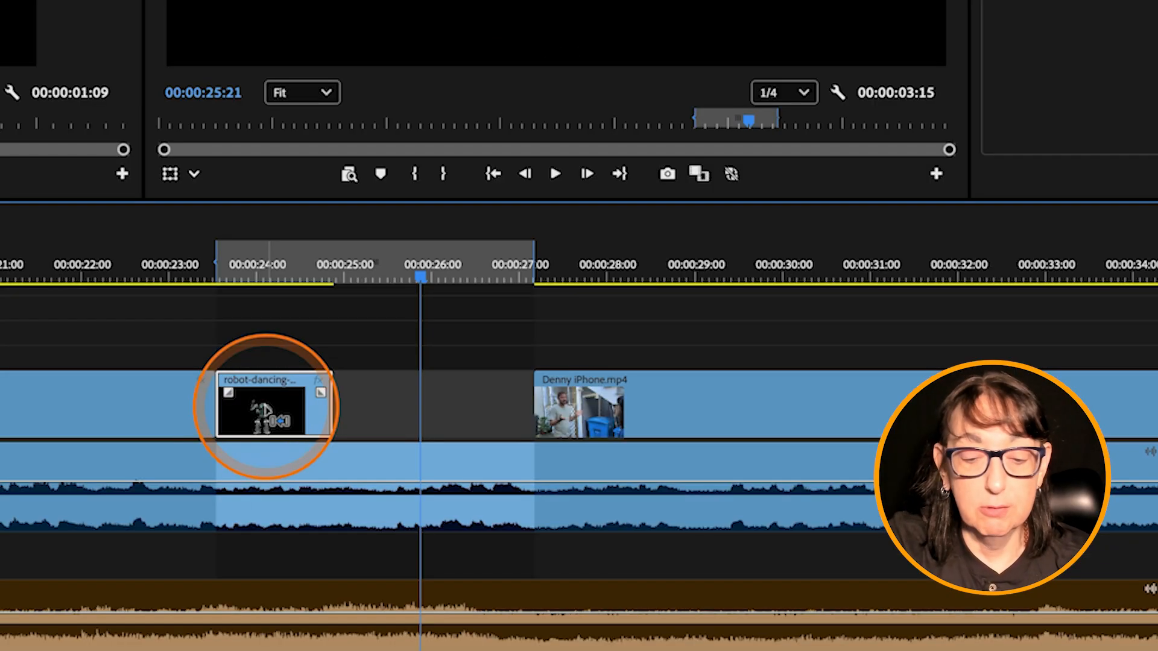
mouse_move(264, 407)
key(super+r)
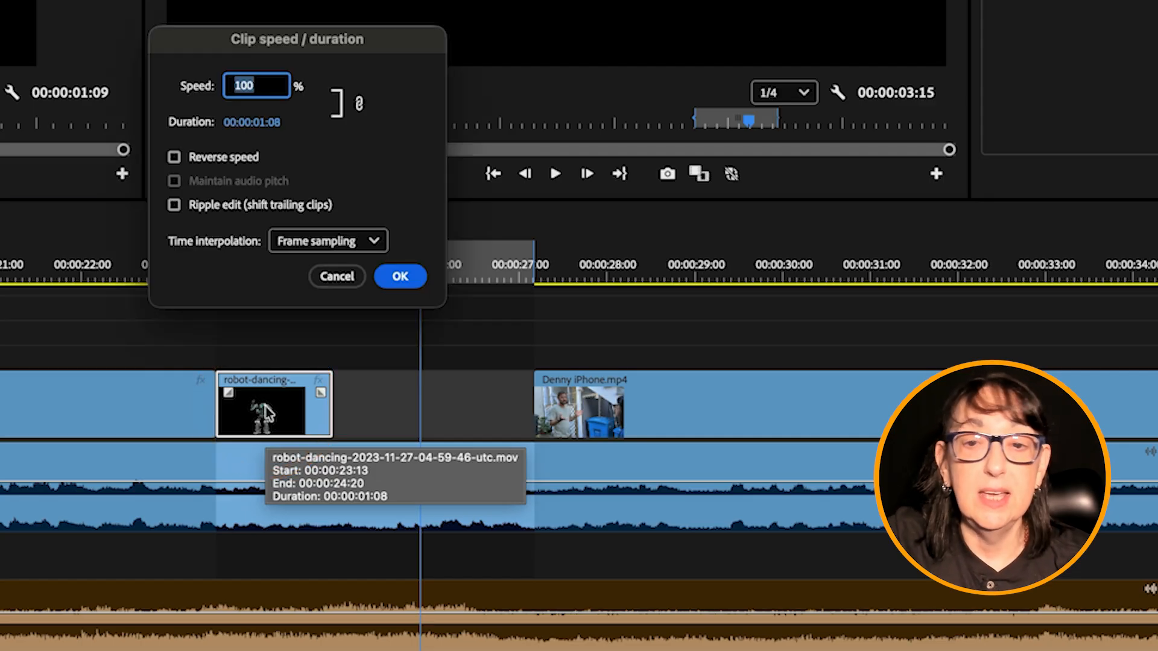
click(253, 123)
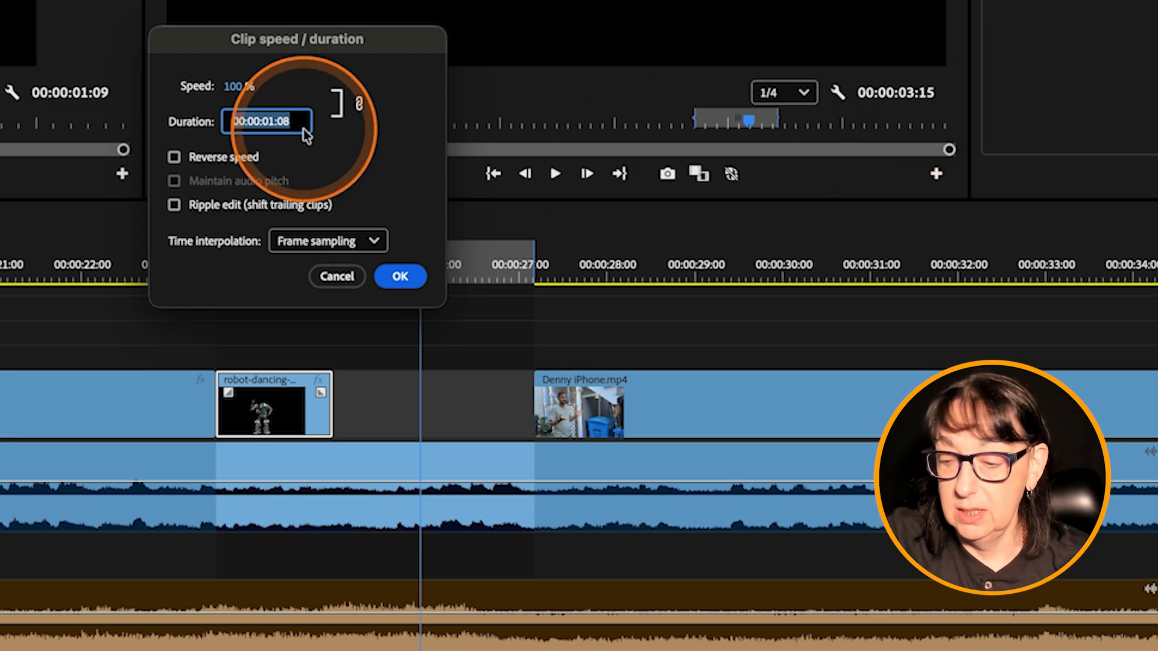
text(3:15)
key(Return)
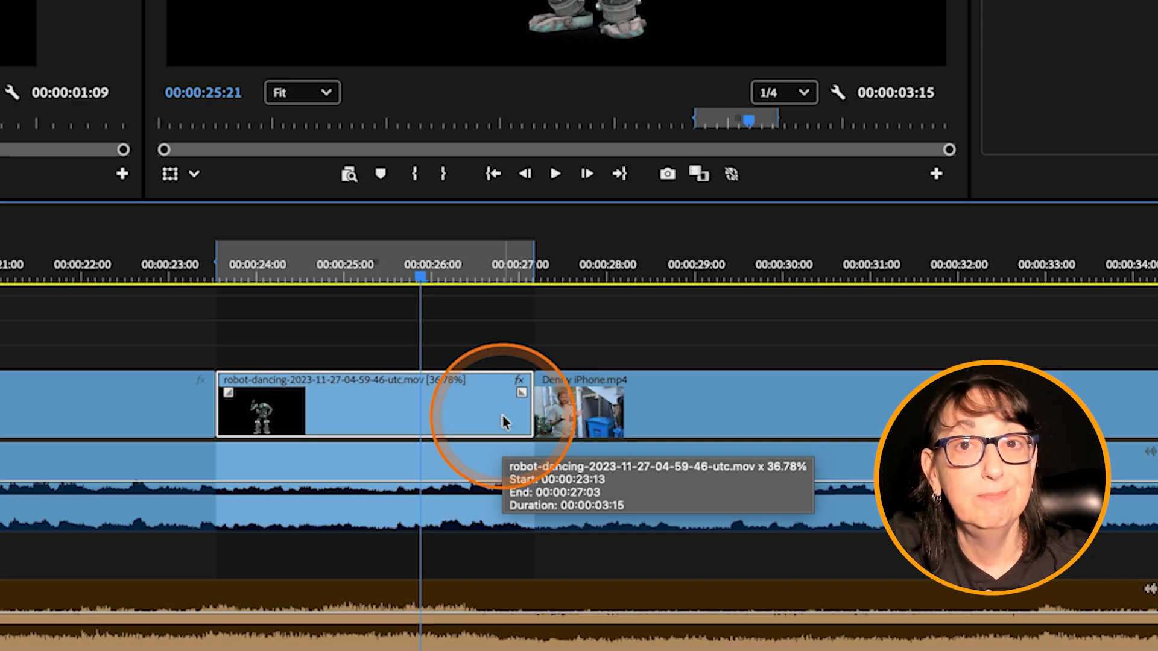
Step: Undo the robot clip's duration change, and rate stretch its end to fill the gap up to the Denny iPhone.mp4 clip
key(ctrl+z)
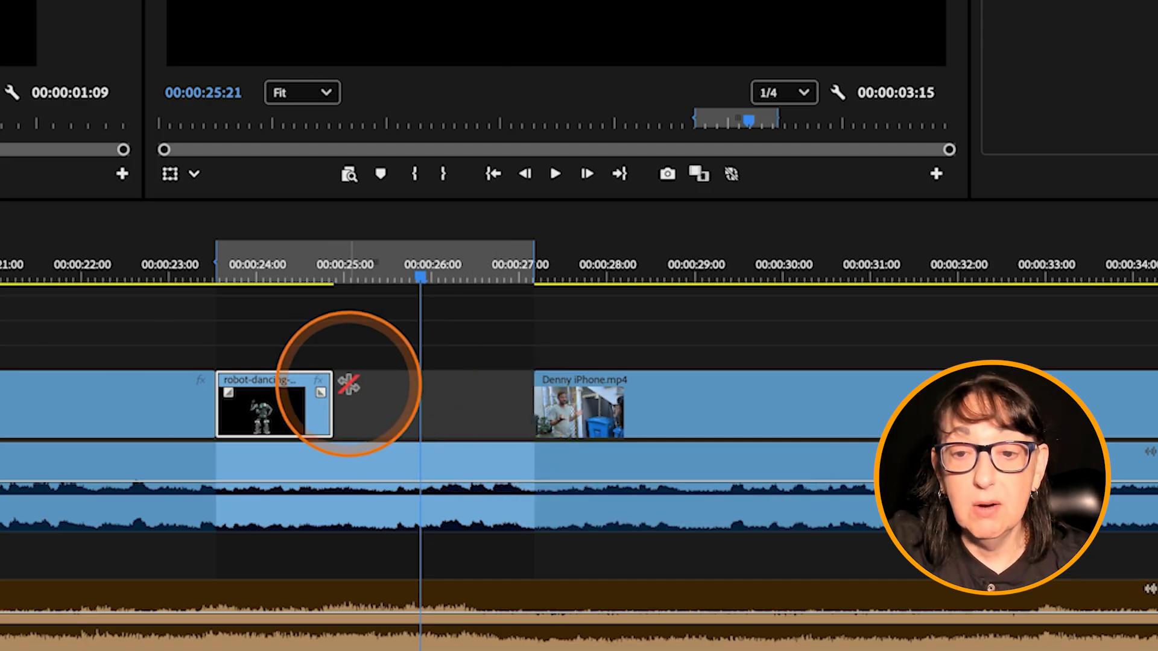
drag(335, 384, 659, 379)
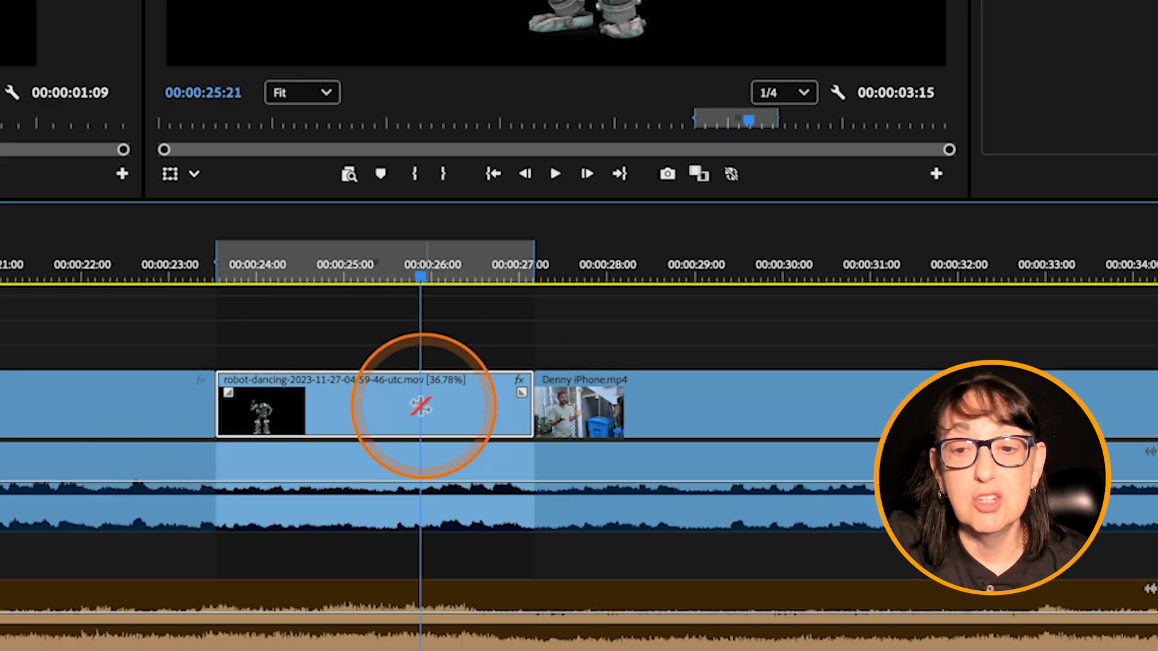
Step: Set the stretched robot clip's time interpolation to Optical flow in its speed/duration settings
right_click(416, 403)
click(472, 365)
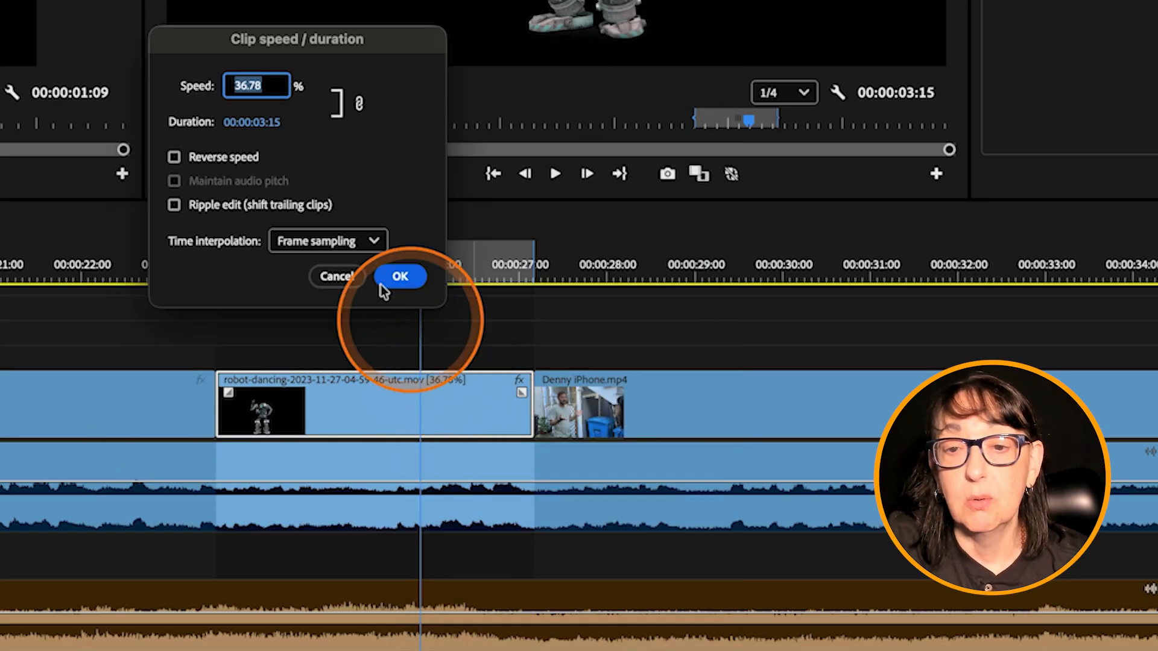
click(324, 240)
click(323, 323)
click(400, 276)
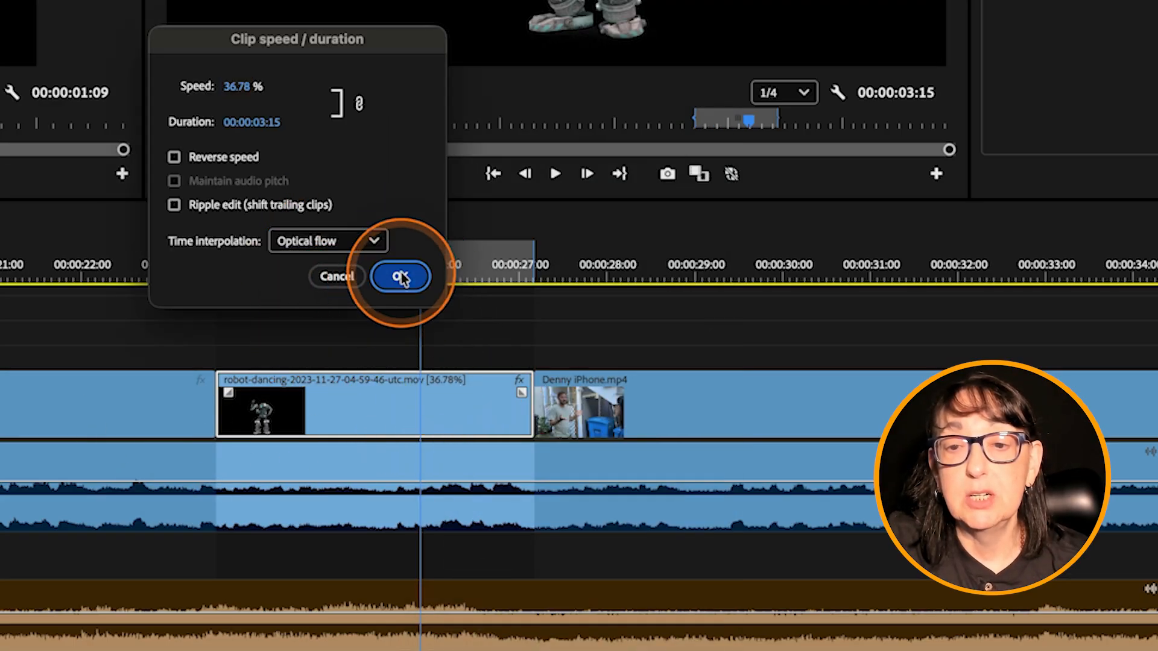
Step: Play the rate-stretched robot clip from near its start to review the motion
click(247, 273)
key(space)
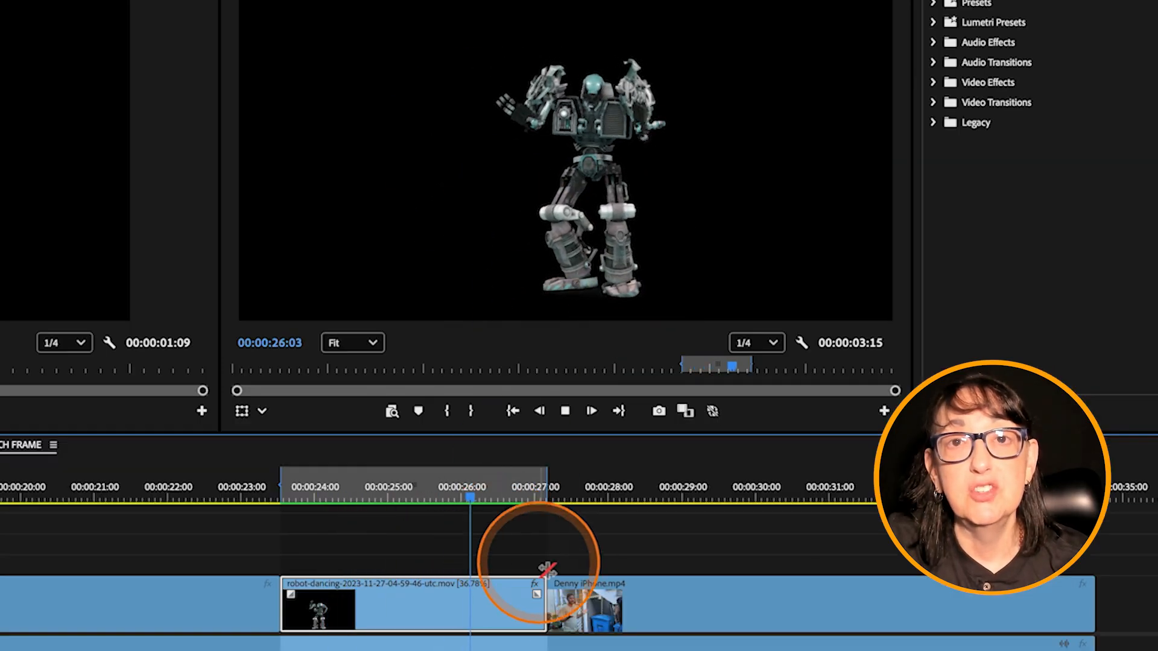
key(space)
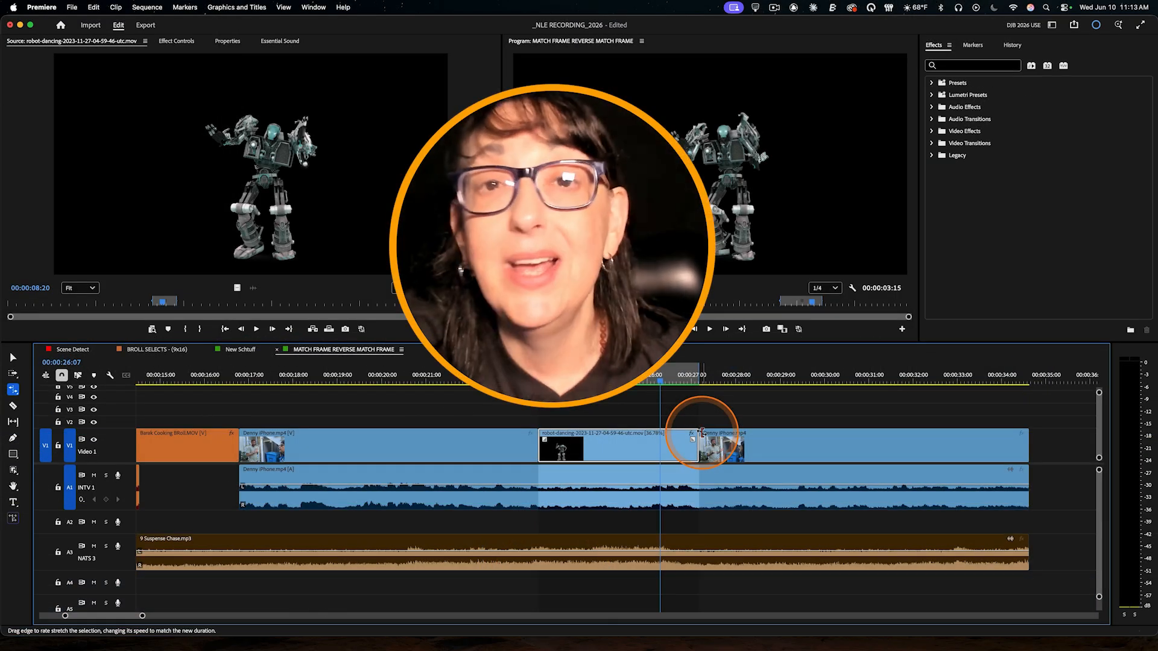